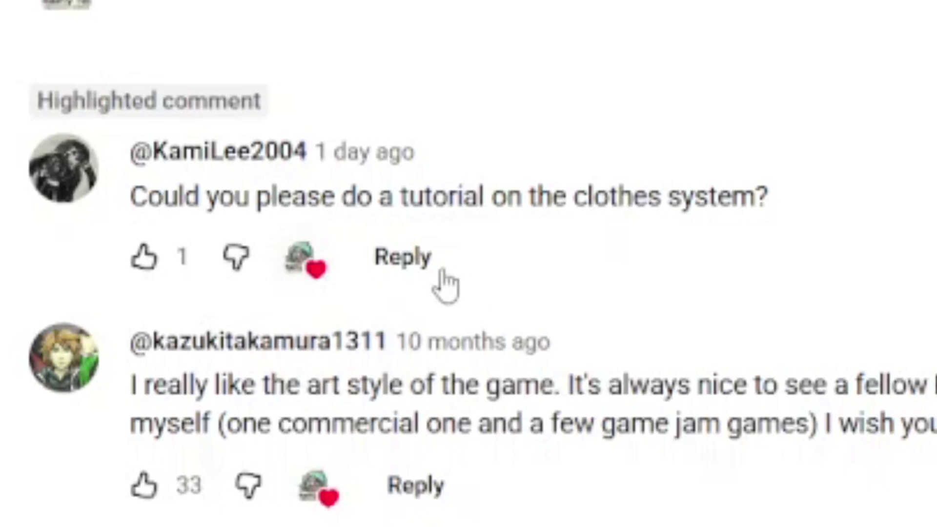
# Play the intro footage until the demo's main menu shows Noein at level 4.
pyautogui.click(442, 272)
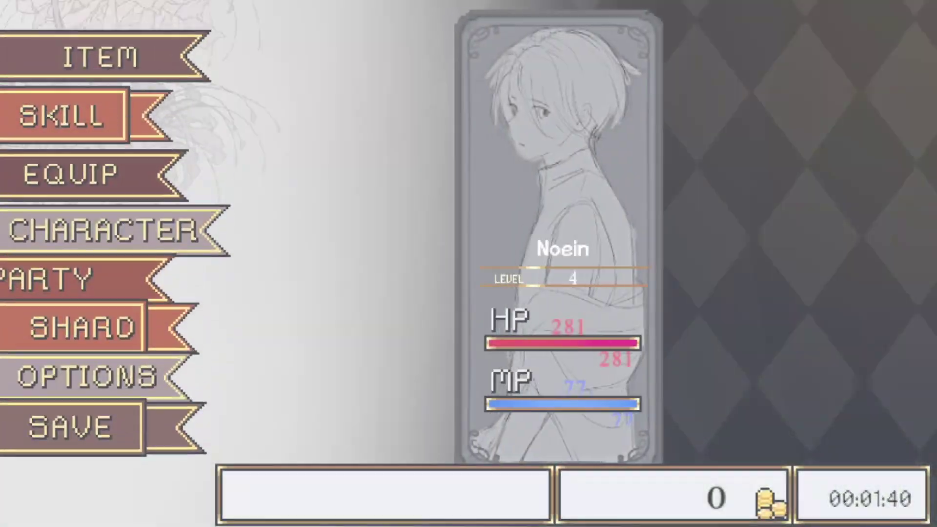
# View Noein's equipment, then return to the forest map and walk down the path.
pyautogui.press('Return')
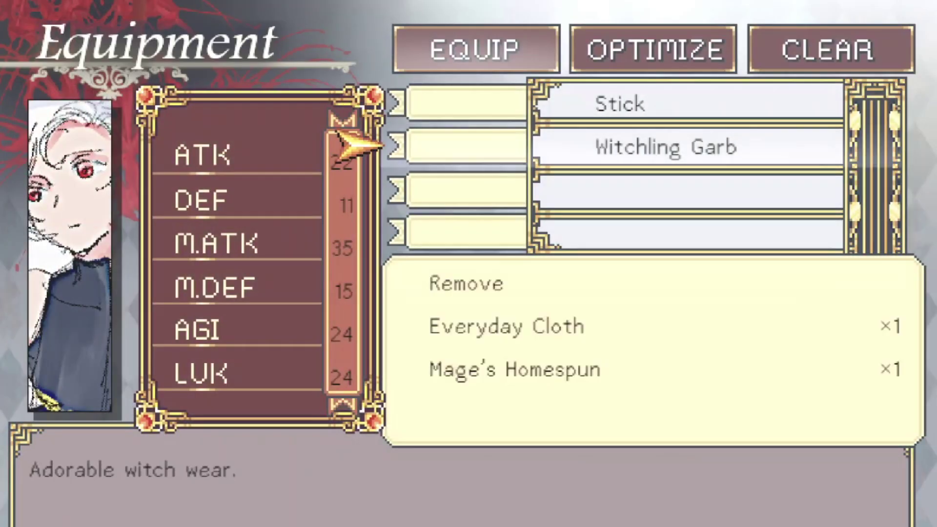
pyautogui.press('Escape')
pyautogui.press('Escape')
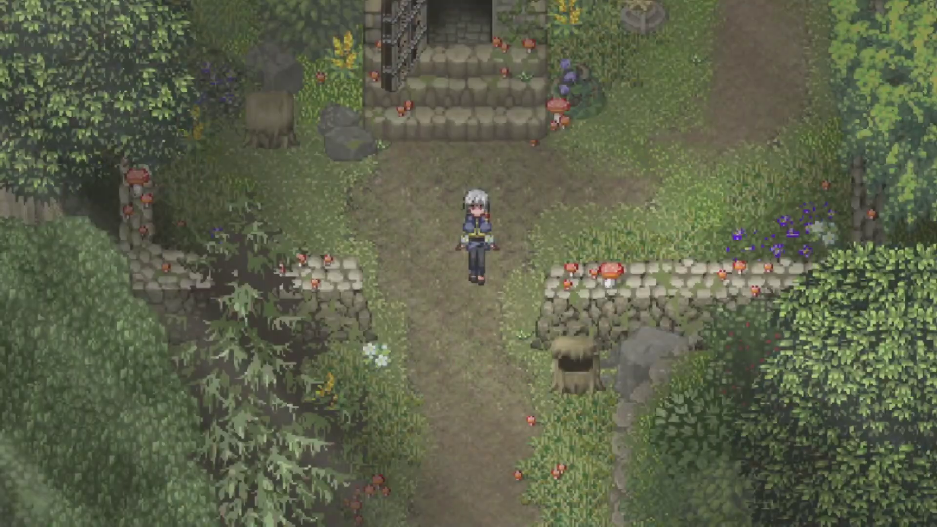
pyautogui.press('Down')
pyautogui.press('Down')
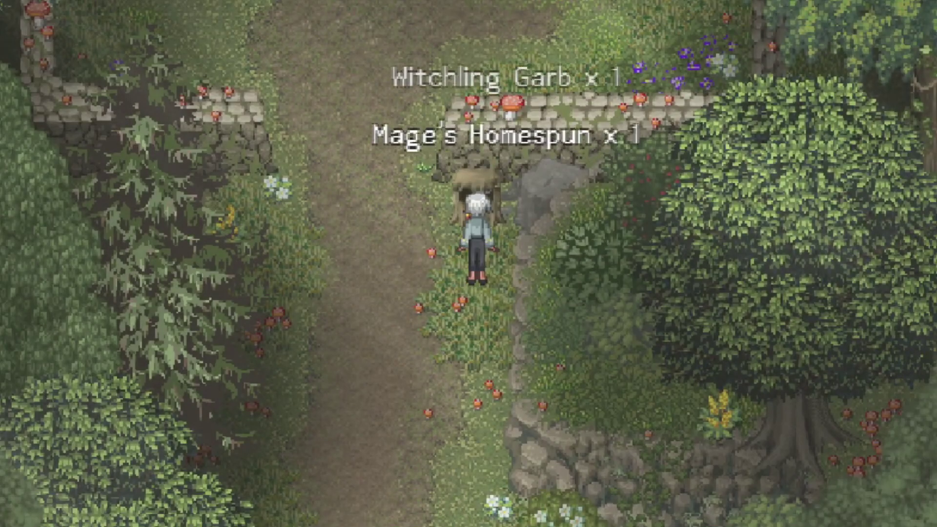
# Change Noein's body armor to Mage's Homespun and walk the path to see the sprite change.
pyautogui.press('Escape')
pyautogui.press('Return')
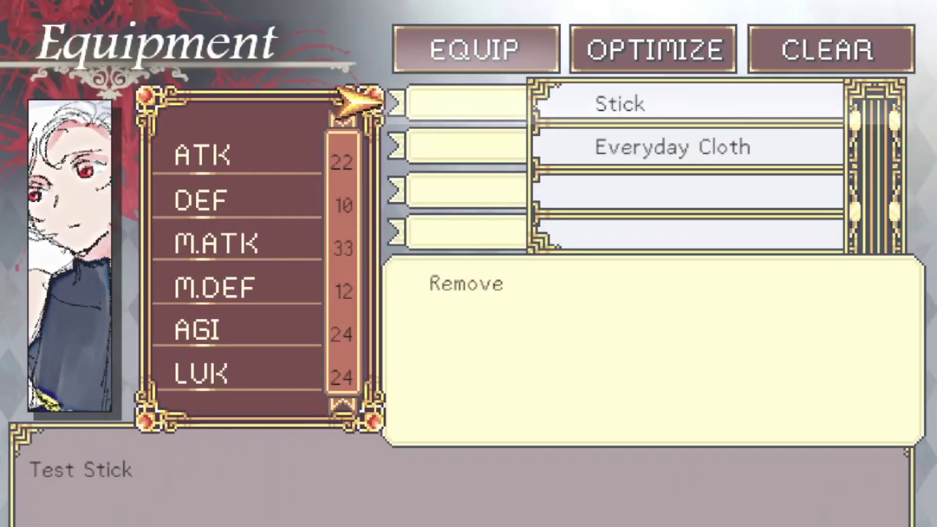
pyautogui.press('Down')
pyautogui.press('Escape')
pyautogui.press('Escape')
pyautogui.press('Up')
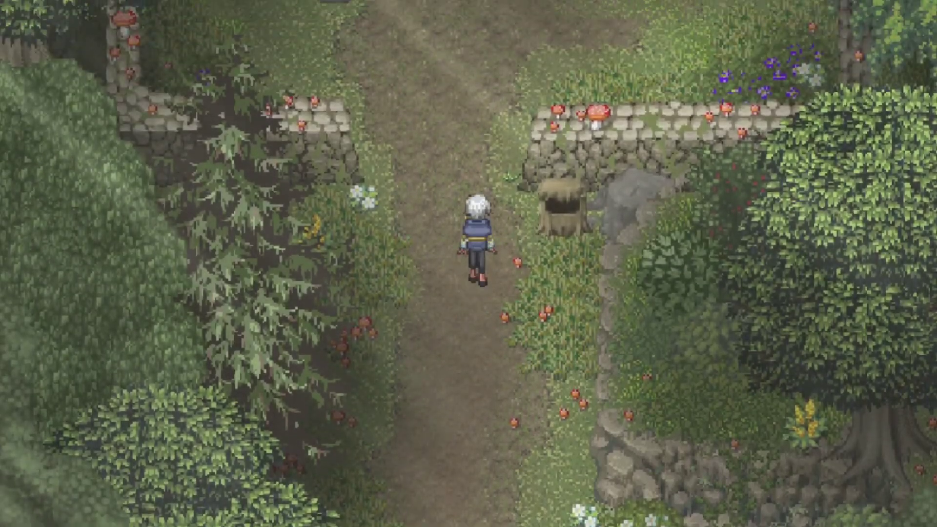
pyautogui.press('Down')
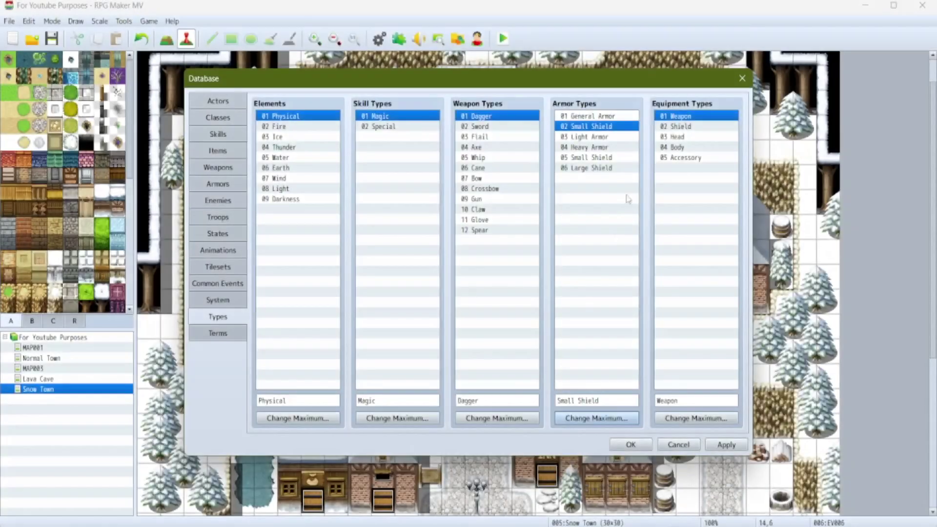
# Reset the armor types maximum to 1, then raise it to six entries.
pyautogui.click(597, 419)
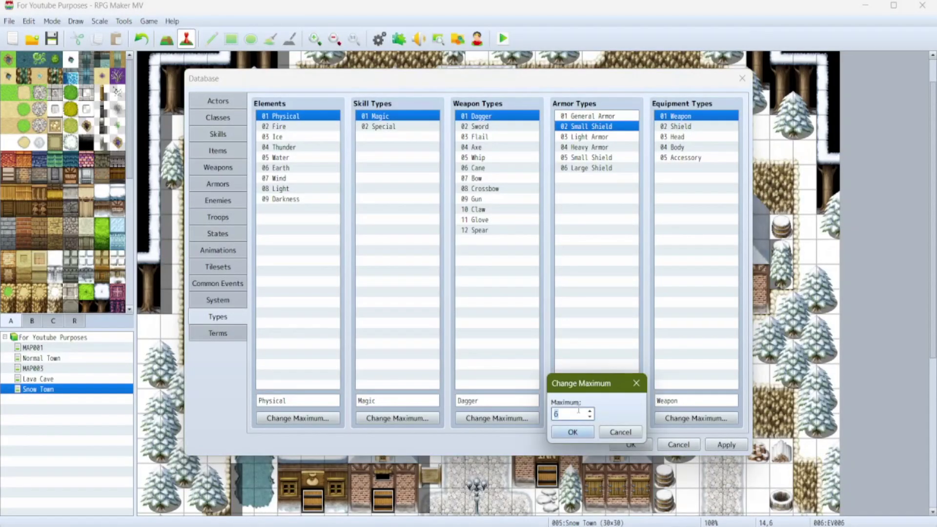
pyautogui.write('1')
pyautogui.click(576, 435)
pyautogui.click(575, 420)
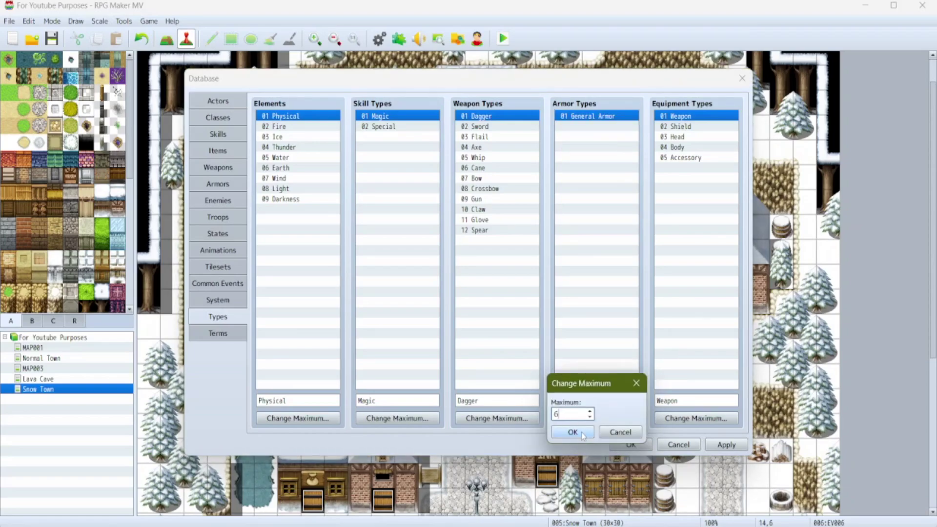
pyautogui.click(574, 432)
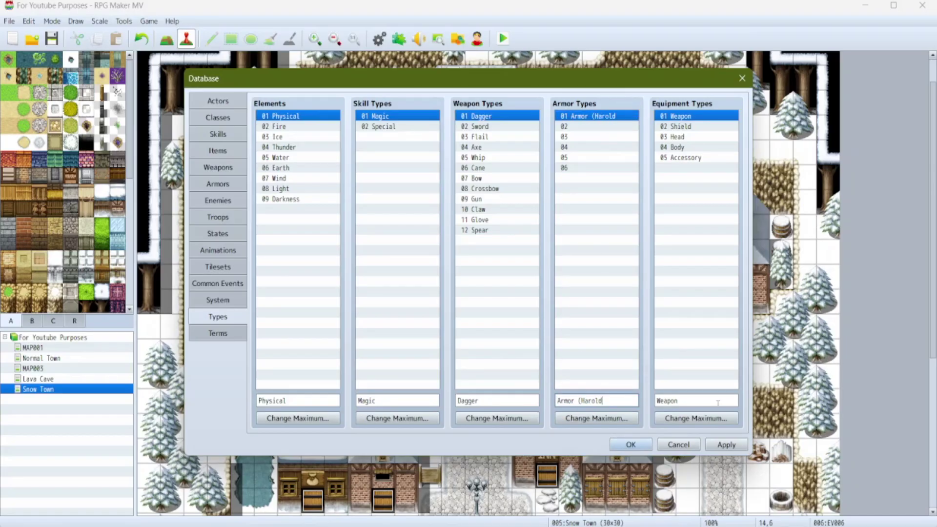
# Rename armor types 02–05 to Armor (Harold), Armor (Therese), Armor (Marsha) and Armor (Lucius).
pyautogui.click(588, 137)
pyautogui.click(584, 127)
pyautogui.click(603, 401)
pyautogui.write('Armor (Therese')
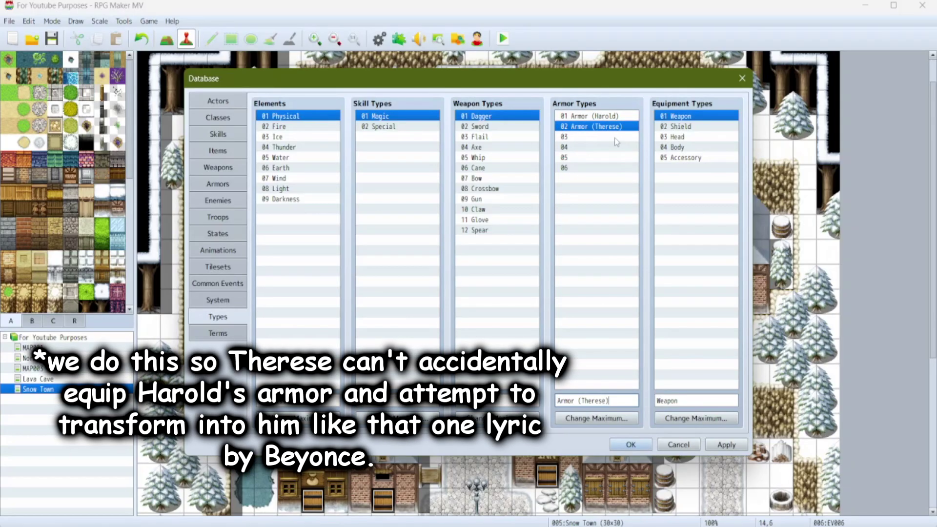
pyautogui.click(615, 138)
pyautogui.click(584, 402)
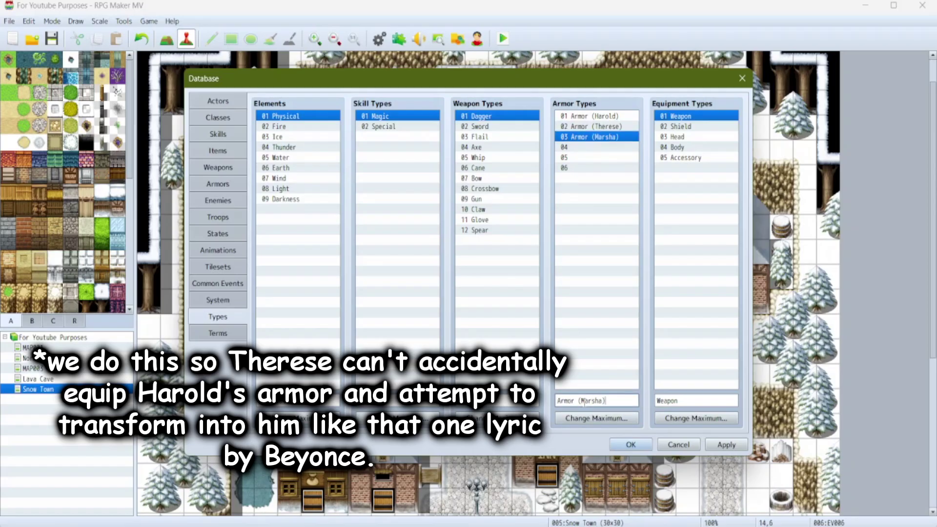
pyautogui.click(579, 148)
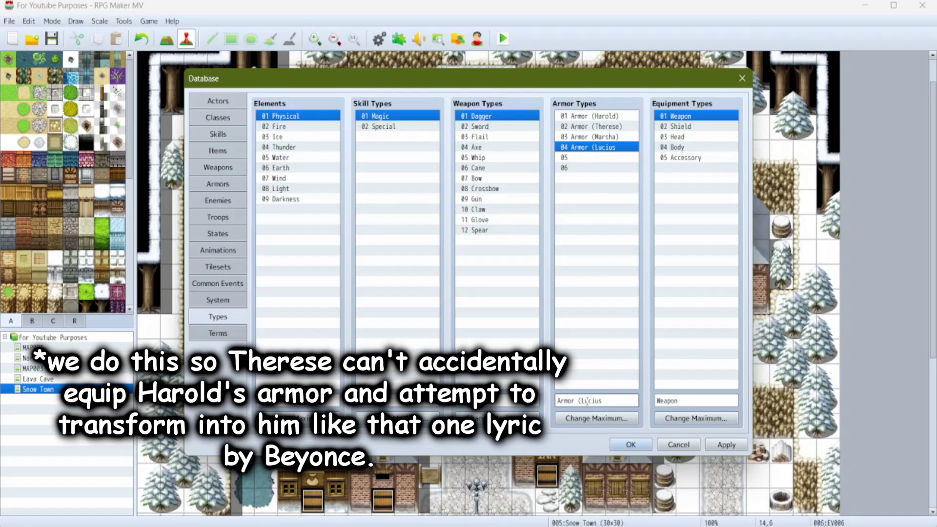
pyautogui.click(586, 157)
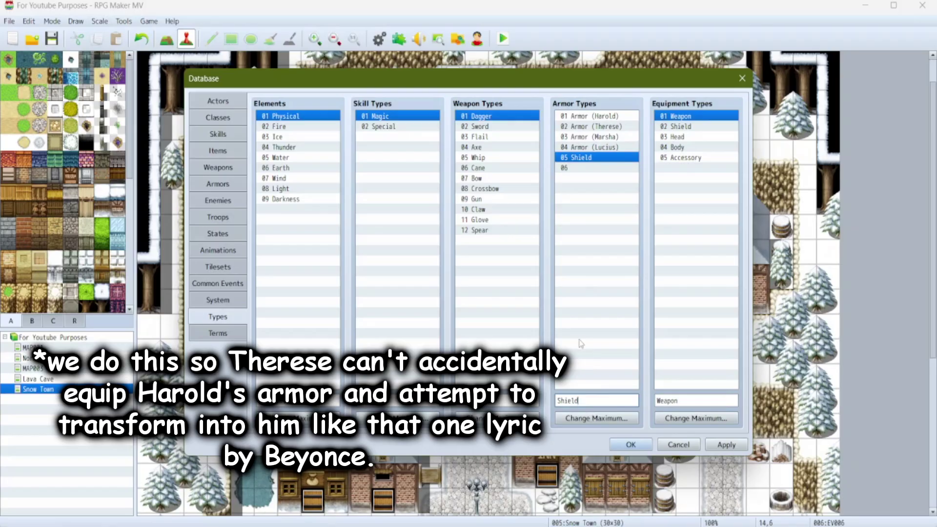
# Reduce the armor types maximum to 5.
pyautogui.click(586, 168)
pyautogui.click(597, 418)
pyautogui.write('5')
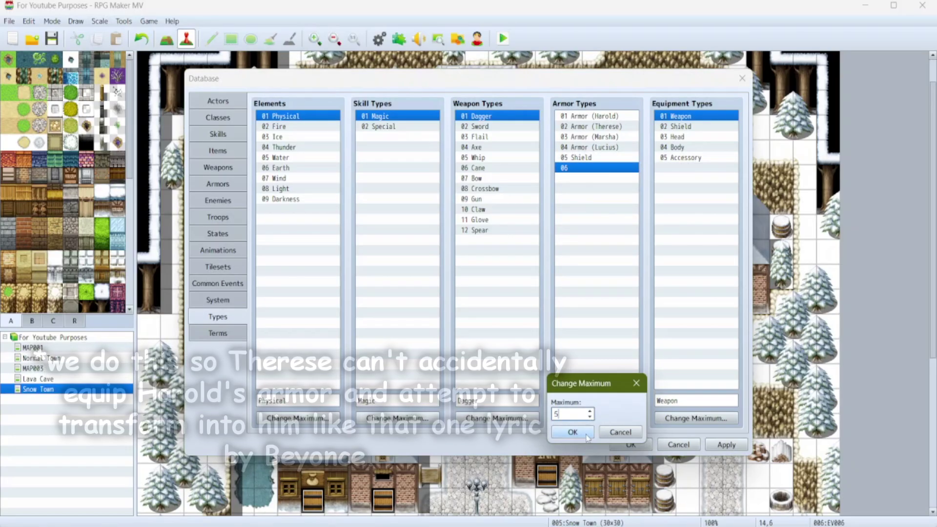
pyautogui.press('Return')
# Clear the Head equipment type.
pyautogui.click(581, 157)
pyautogui.click(679, 137)
pyautogui.rightClick(686, 138)
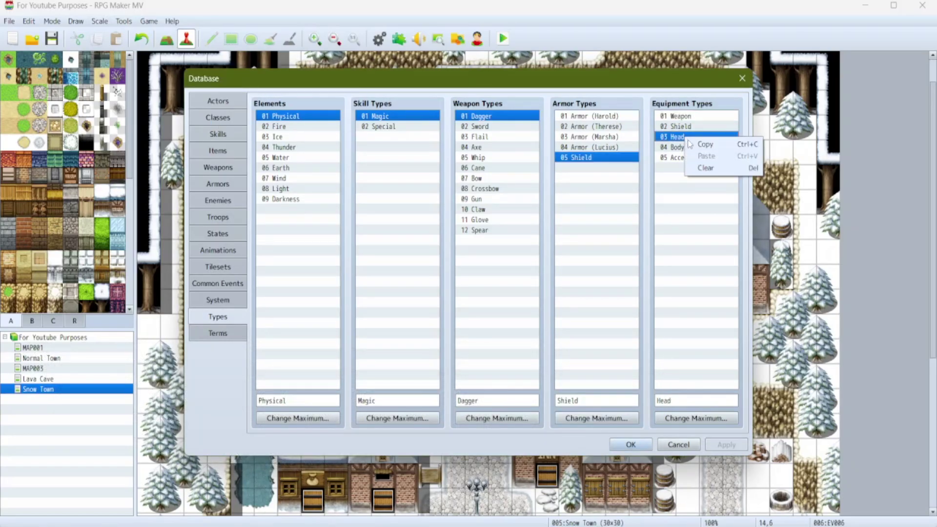
pyautogui.click(718, 165)
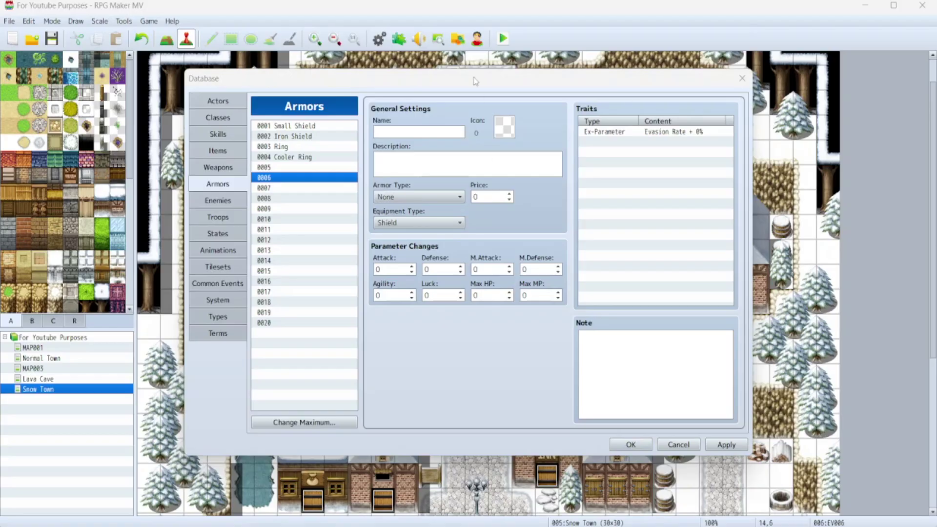
# Create armor 0006 as Harold Default Armor: icon 135, type Armor (Harold), equipment type Body.
pyautogui.click(470, 84)
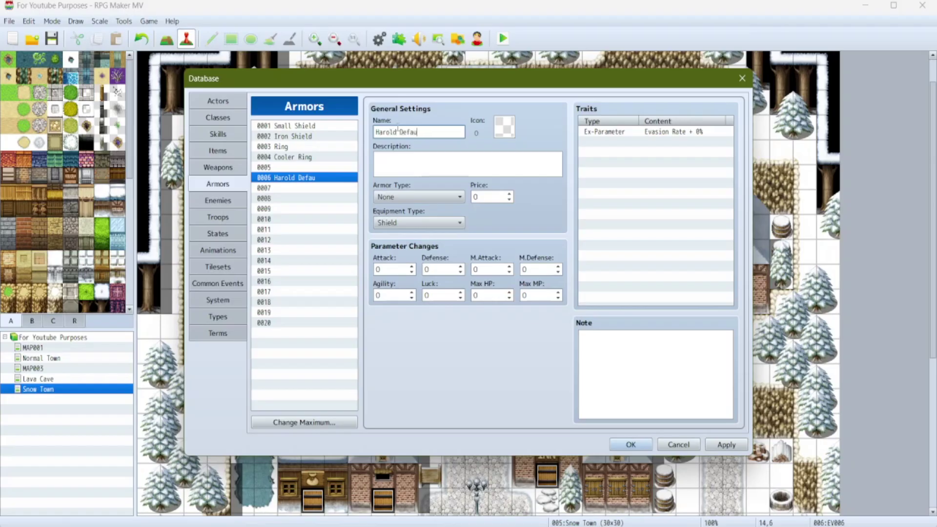
pyautogui.doubleClick(511, 128)
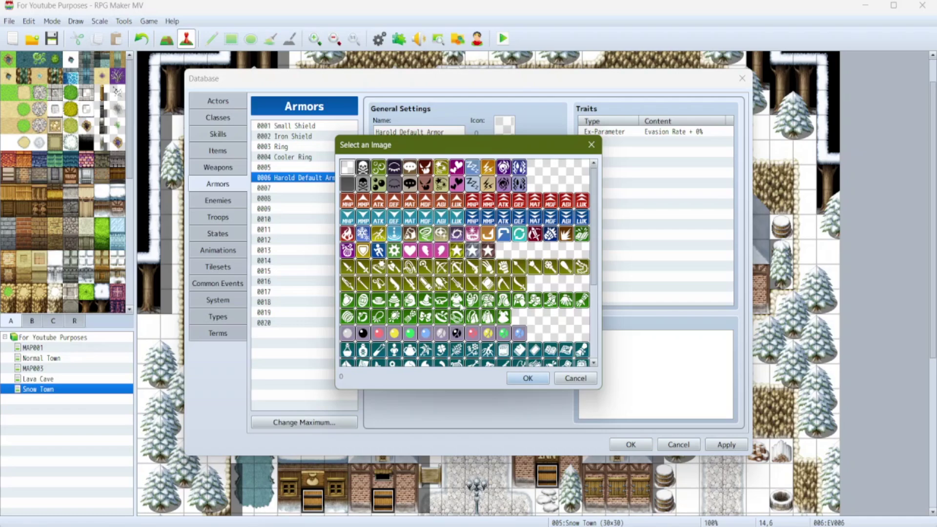
pyautogui.click(516, 380)
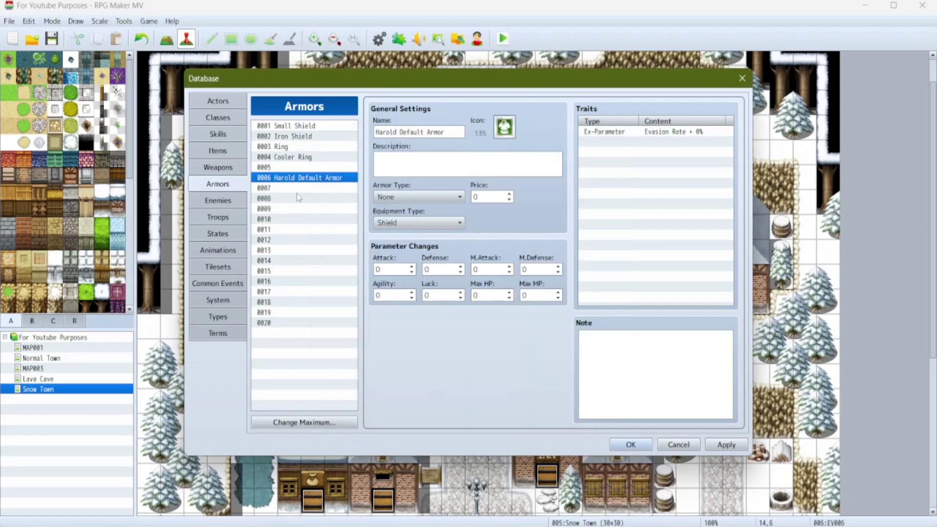
pyautogui.click(419, 196)
pyautogui.click(459, 224)
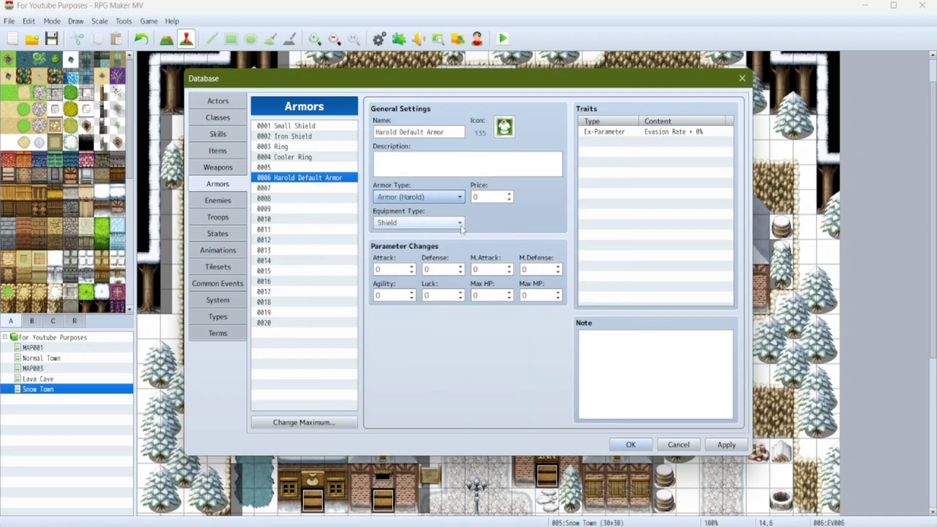
pyautogui.click(459, 224)
pyautogui.click(433, 264)
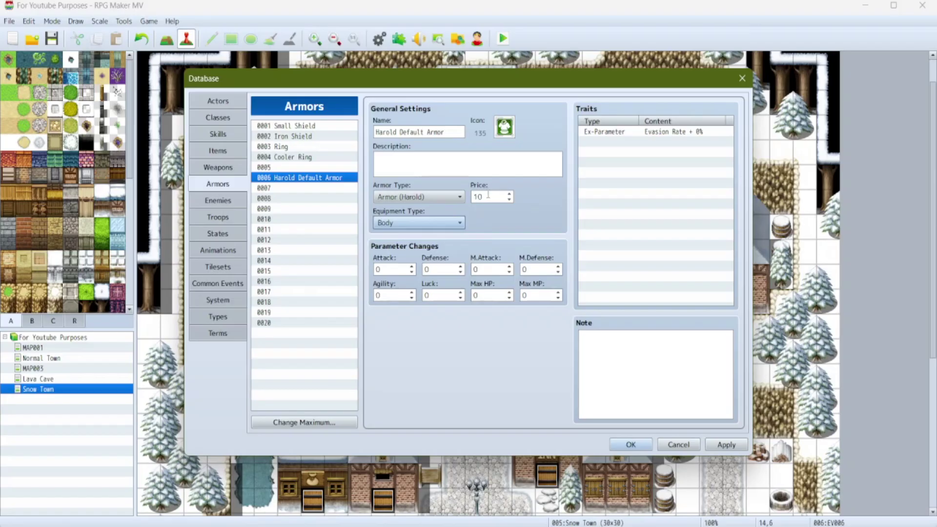
# Copy Harold Default Armor into 0007 and rename it Harold New Armor.
pyautogui.click(299, 189)
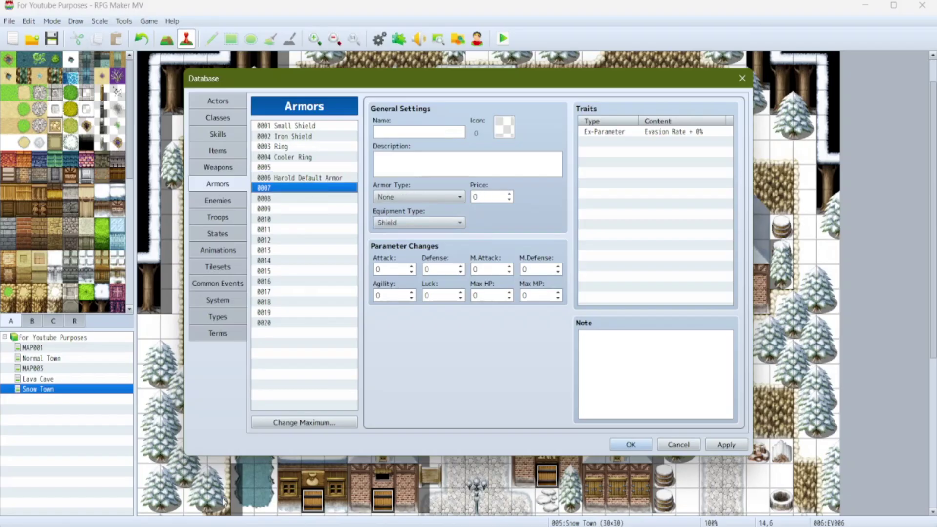
pyautogui.click(303, 179)
pyautogui.click(307, 190)
pyautogui.hotkey('ctrl', 'v')
pyautogui.doubleClick(418, 132)
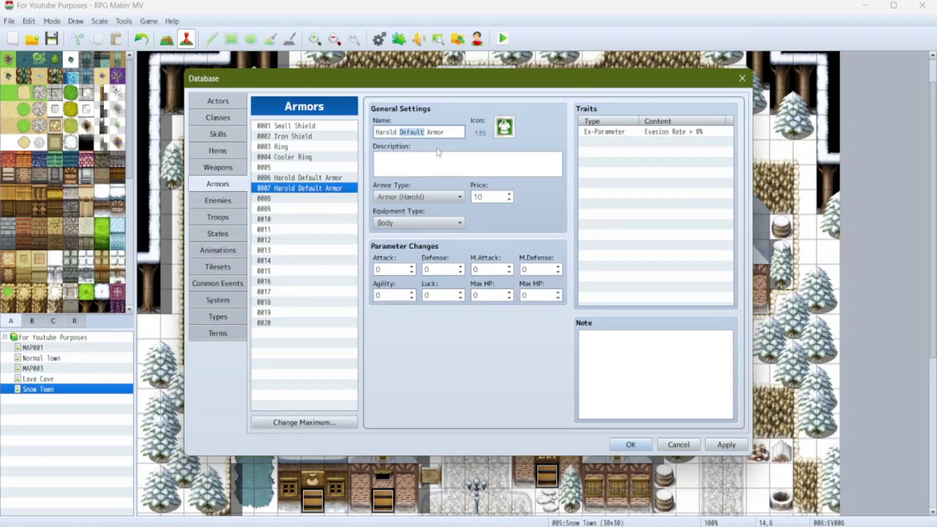
pyautogui.write('New')
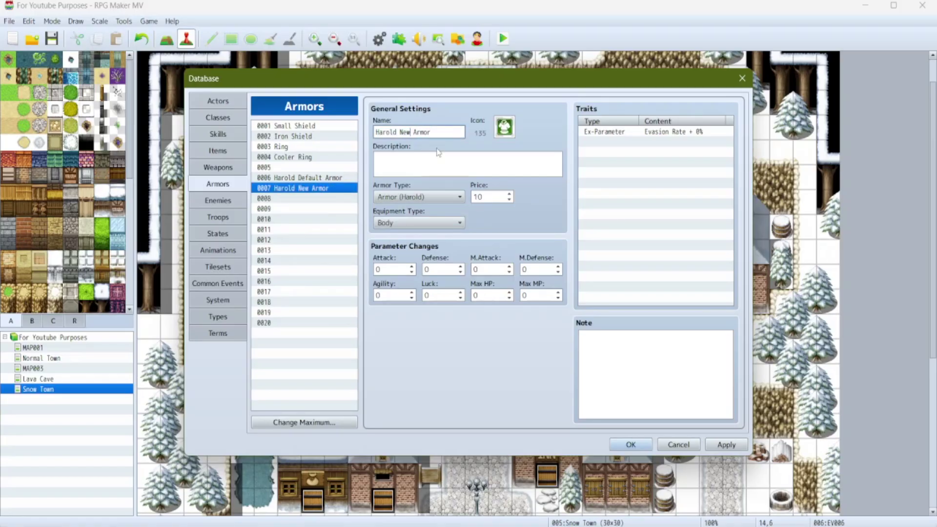
# Paste the armor into 0009 as Therese Default Armor with type Armor (Therese).
pyautogui.click(312, 182)
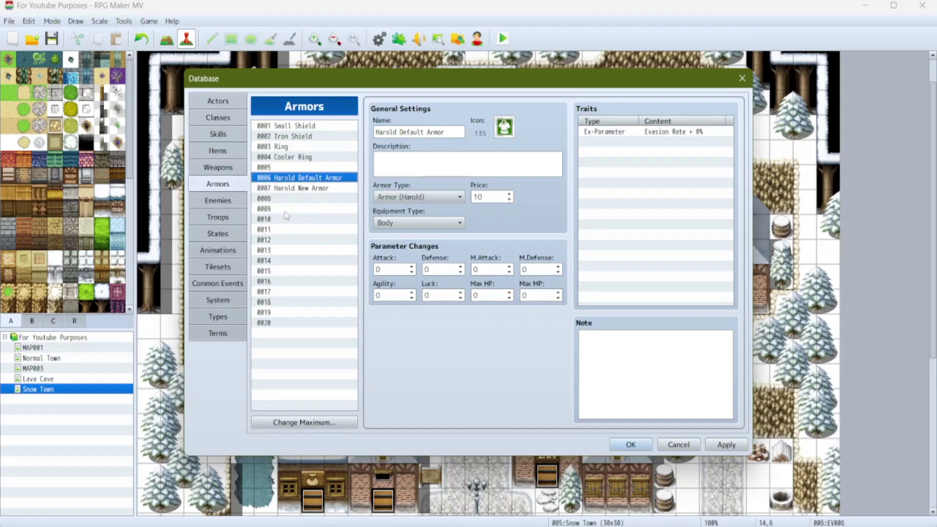
pyautogui.click(293, 208)
pyautogui.hotkey('ctrl', 'v')
pyautogui.doubleClick(384, 132)
pyautogui.write('Therese')
pyautogui.click(419, 197)
pyautogui.click(415, 272)
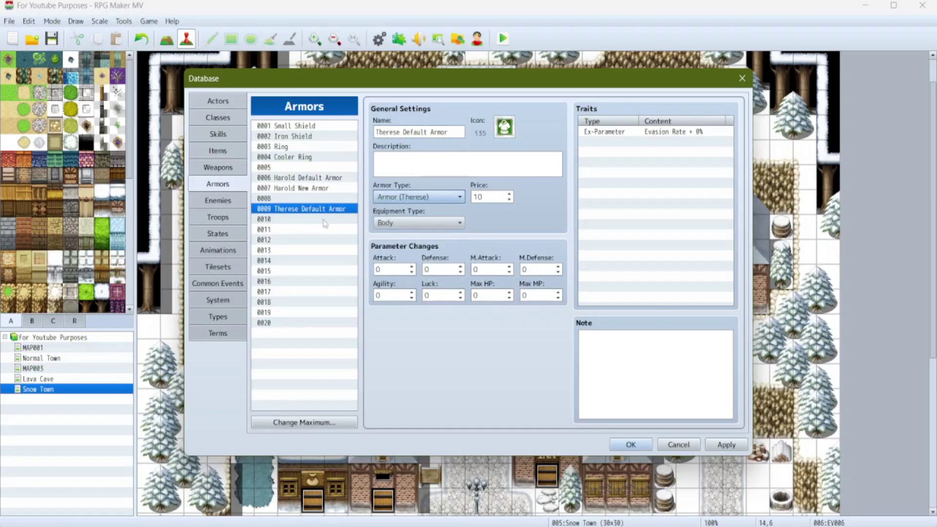
# Paste into 0010 as Therese New Armor and apply the database changes.
pyautogui.click(325, 220)
pyautogui.hotkey('ctrl', 'v')
pyautogui.doubleClick(415, 133)
pyautogui.write('New')
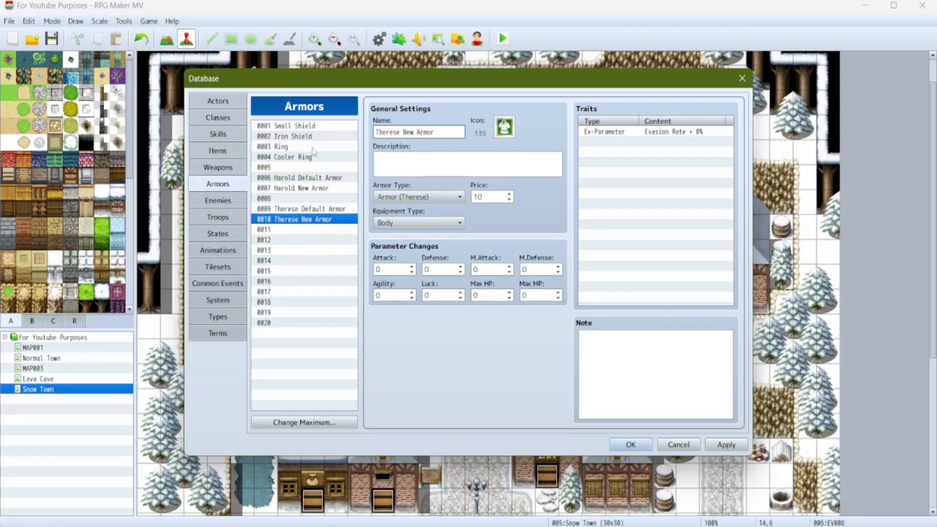
pyautogui.click(632, 445)
pyautogui.rightClick(547, 302)
# Place two treasure chests holding Harold New Armor and Therese New Armor.
pyautogui.moveTo(576, 429)
pyautogui.click(679, 459)
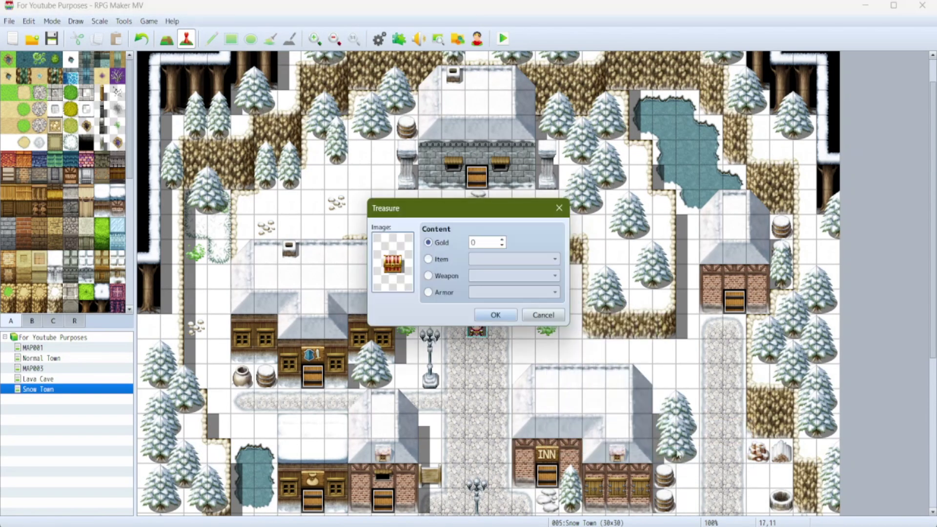
pyautogui.click(448, 292)
pyautogui.click(501, 292)
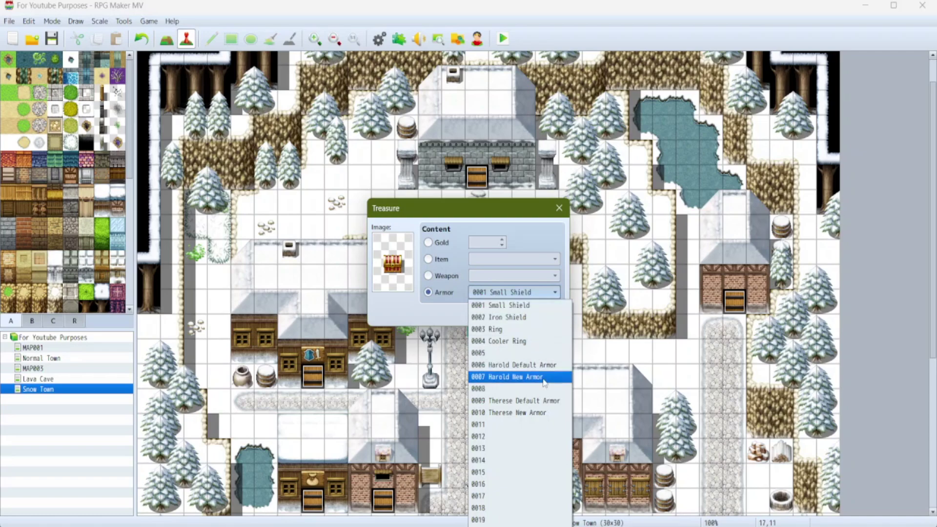
pyautogui.click(545, 376)
pyautogui.click(496, 314)
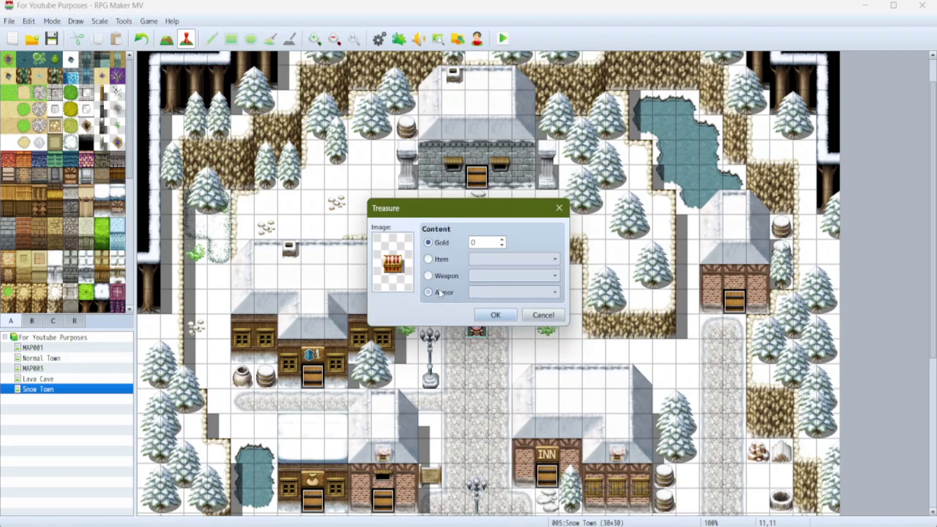
pyautogui.click(428, 291)
pyautogui.click(501, 292)
pyautogui.click(512, 411)
pyautogui.click(496, 315)
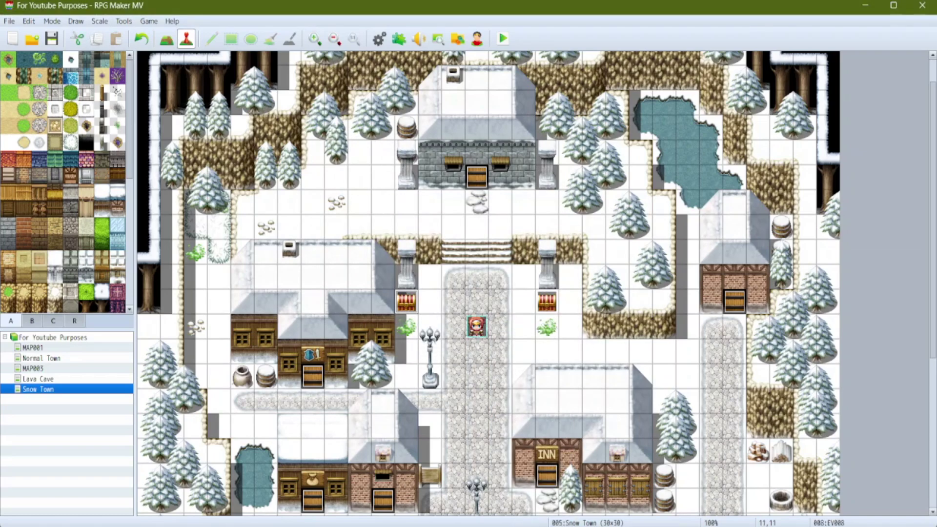
# Add Therese to the starting party in the database's System settings.
pyautogui.press('F9')
pyautogui.doubleClick(288, 141)
pyautogui.click(290, 147)
pyautogui.click(288, 159)
pyautogui.click(266, 165)
# In the playtest, open the chest and equip Harold New Armor on Harold's body.
pyautogui.press('Return')
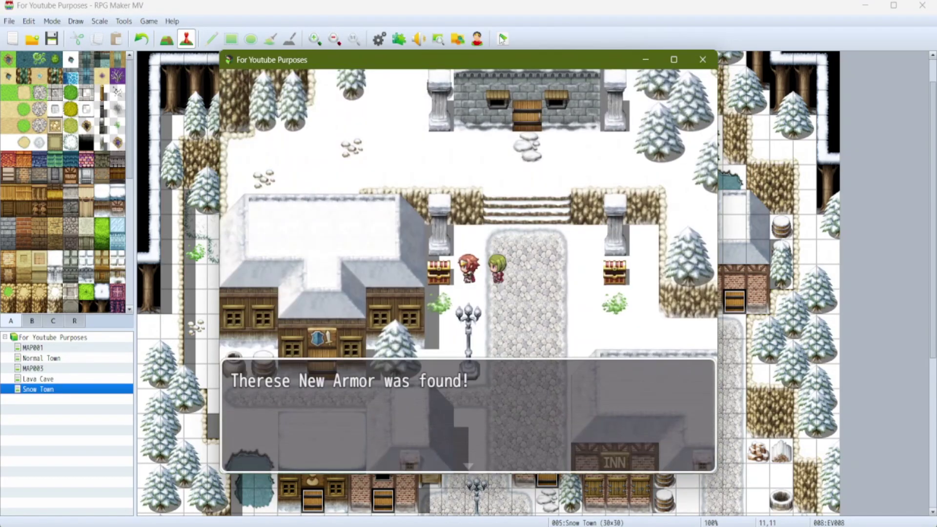
pyautogui.press('Return')
pyautogui.press('Right')
pyautogui.press('Down')
pyautogui.press('Escape')
pyautogui.press('Down')
pyautogui.press('Down')
pyautogui.press('Return')
pyautogui.press('Return')
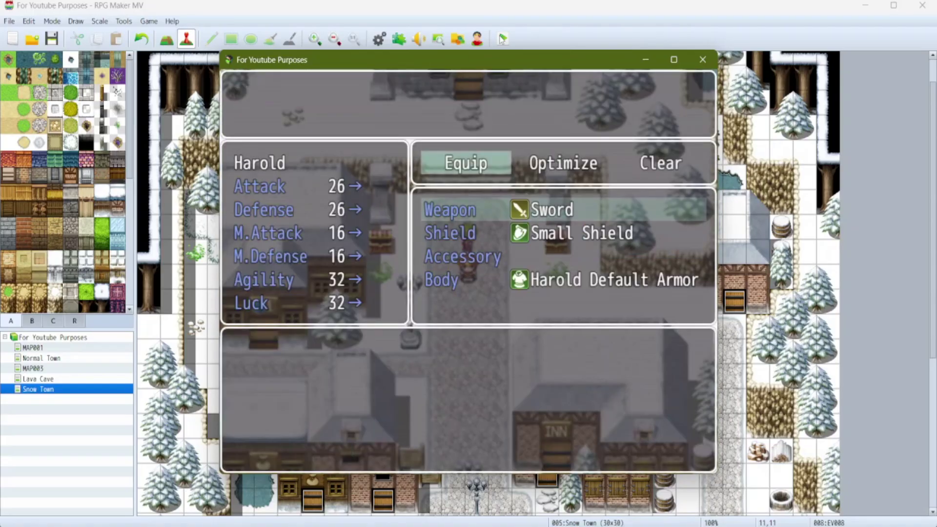
pyautogui.press('Down')
pyautogui.press('Down')
pyautogui.press('Down')
pyautogui.press('Return')
pyautogui.press('Return')
pyautogui.press('Escape')
pyautogui.press('Escape')
pyautogui.press('Escape')
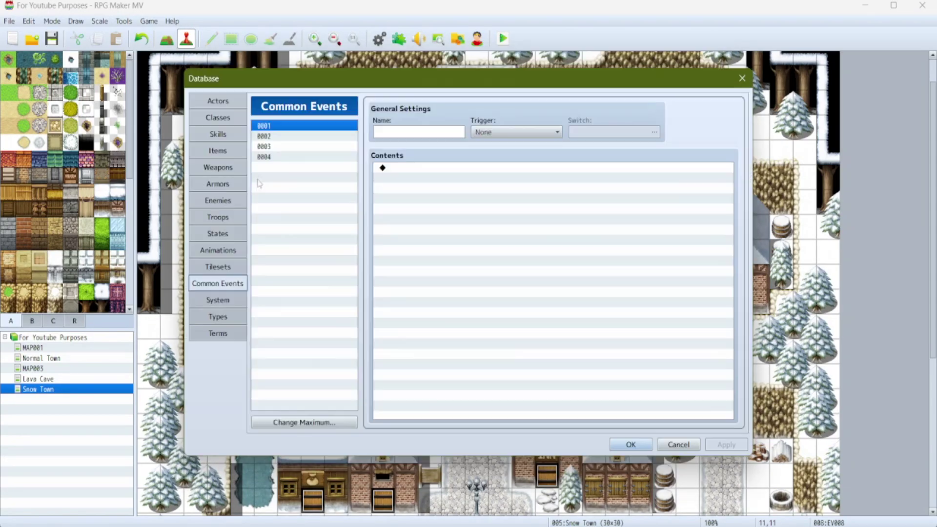
# Name common event 0001 Visual Armor and add a HAROLD comment.
pyautogui.click(279, 137)
pyautogui.click(282, 157)
pyautogui.click(274, 126)
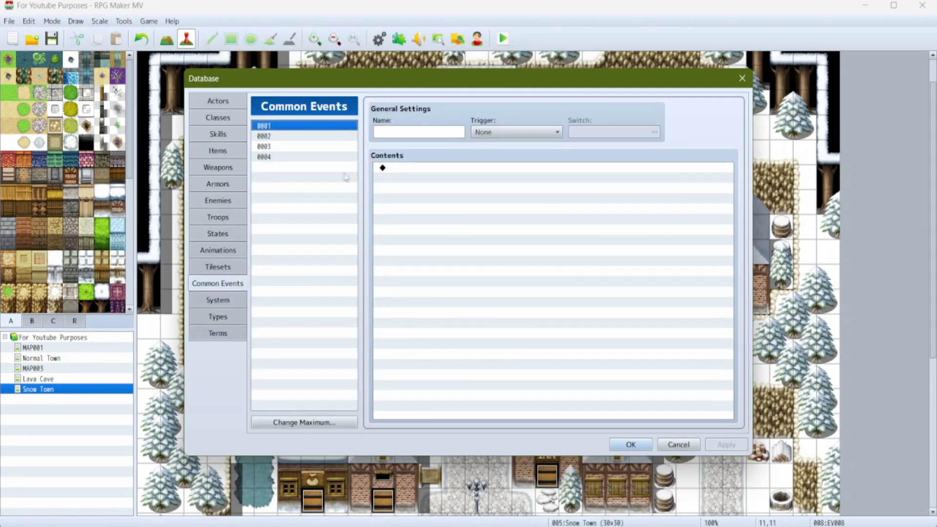
pyautogui.click(431, 133)
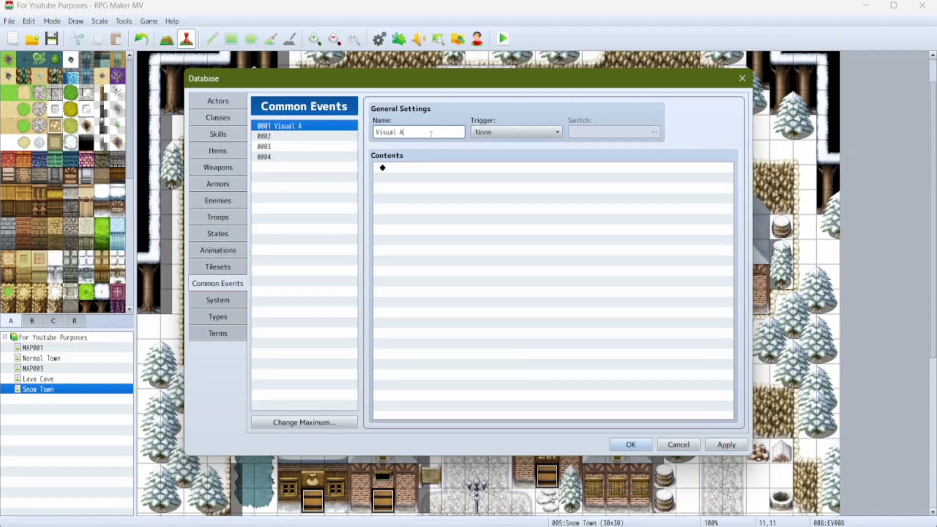
pyautogui.doubleClick(433, 170)
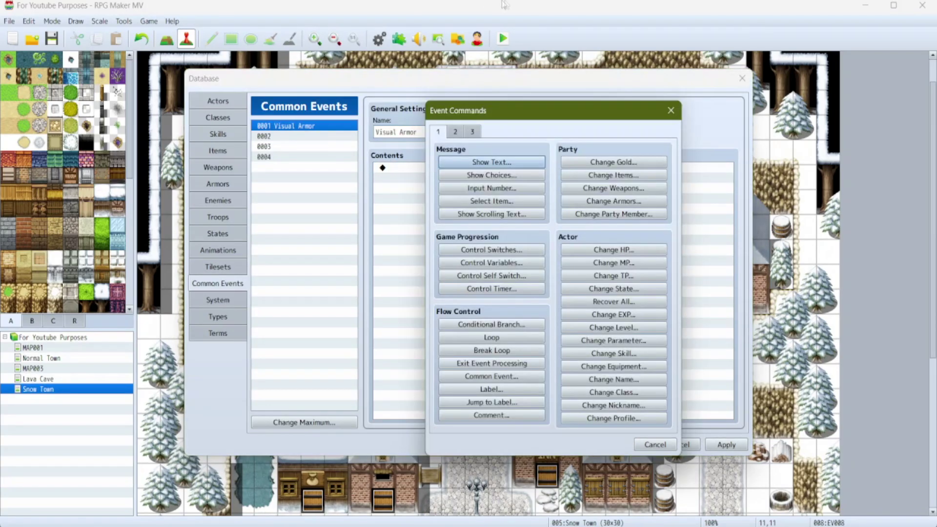
pyautogui.click(492, 416)
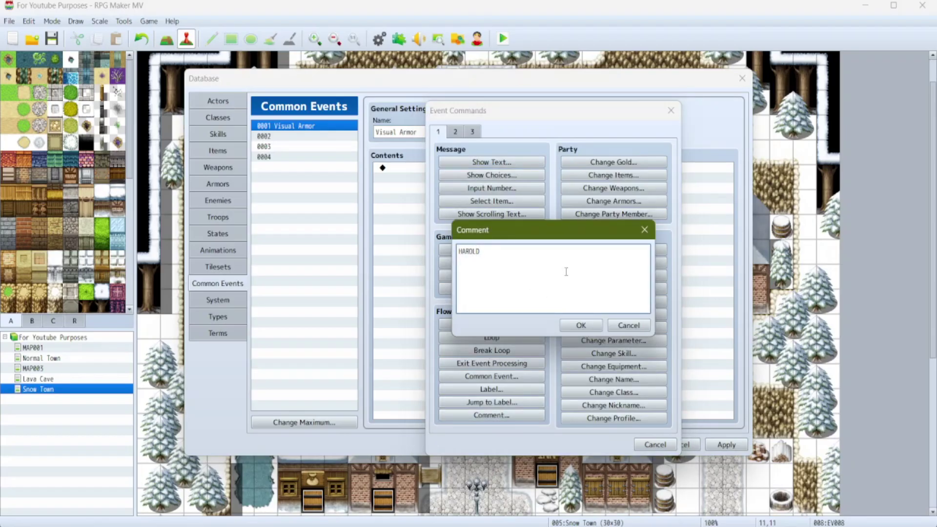
pyautogui.hotkey('ctrl', 'Return')
pyautogui.click(452, 169)
# Duplicate the HAROLD comment and change the copy's text to THERESE.
pyautogui.hotkey('ctrl', 'c')
pyautogui.click(419, 178)
pyautogui.hotkey('ctrl', 'v')
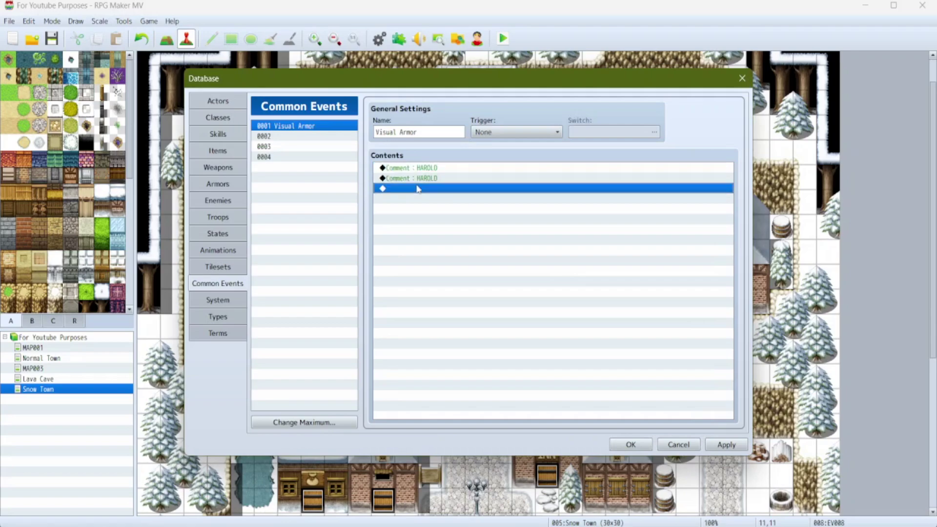
pyautogui.doubleClick(419, 179)
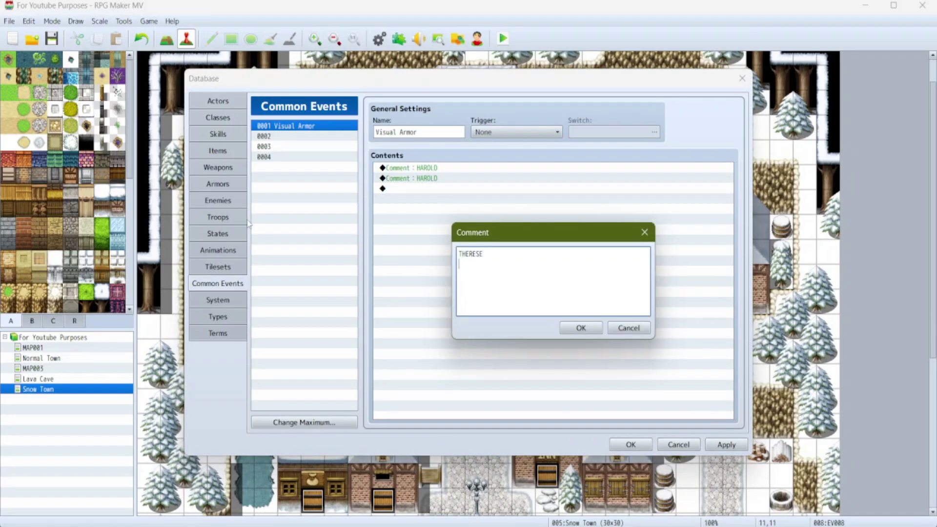
pyautogui.write('THERESE')
pyautogui.click(581, 328)
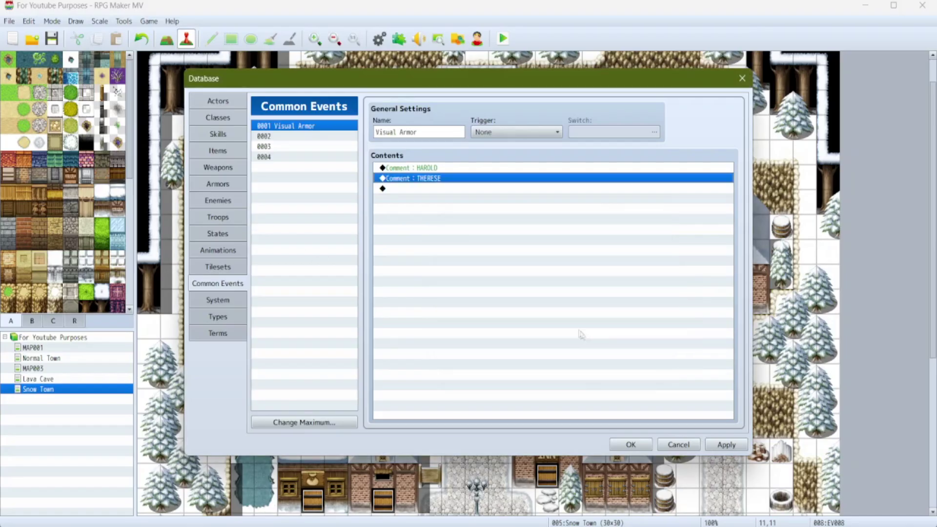
pyautogui.click(415, 172)
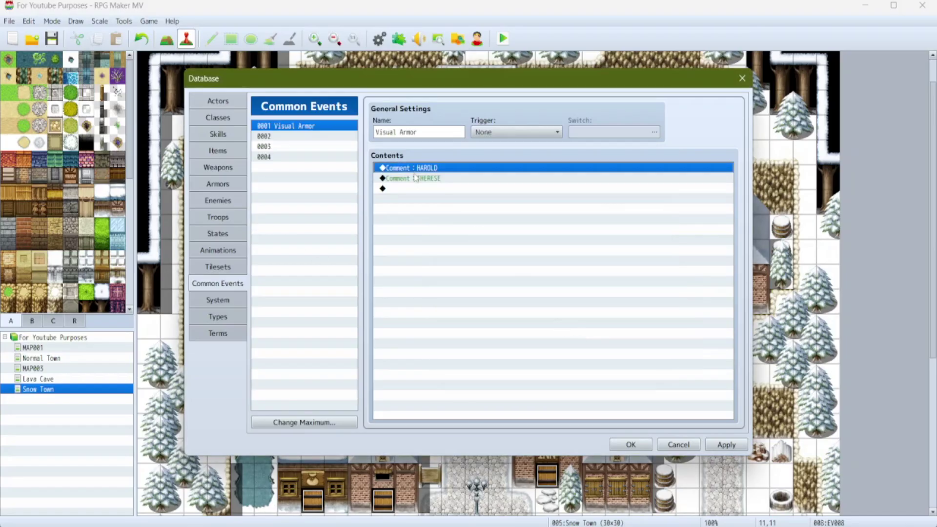
pyautogui.rightClick(413, 180)
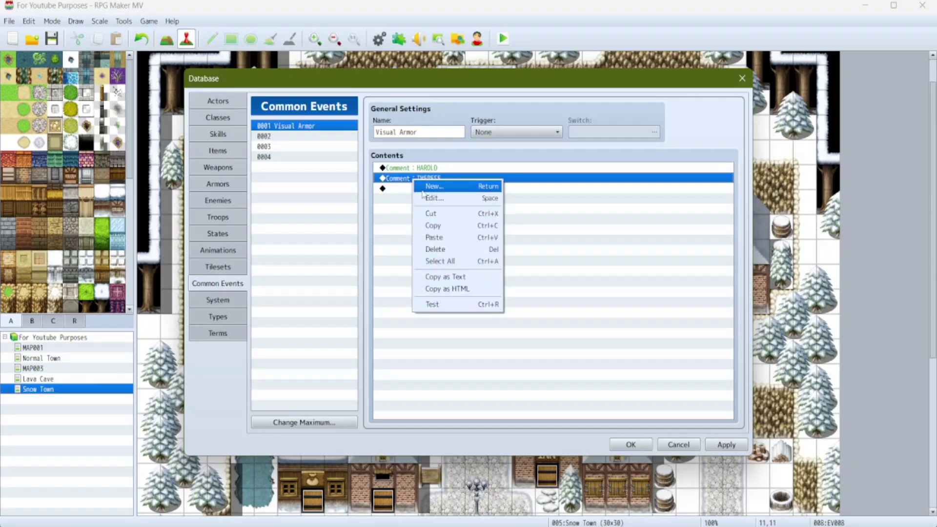
# Add a conditional branch checking whether Harold has Harold Default Armor equipped.
pyautogui.click(429, 185)
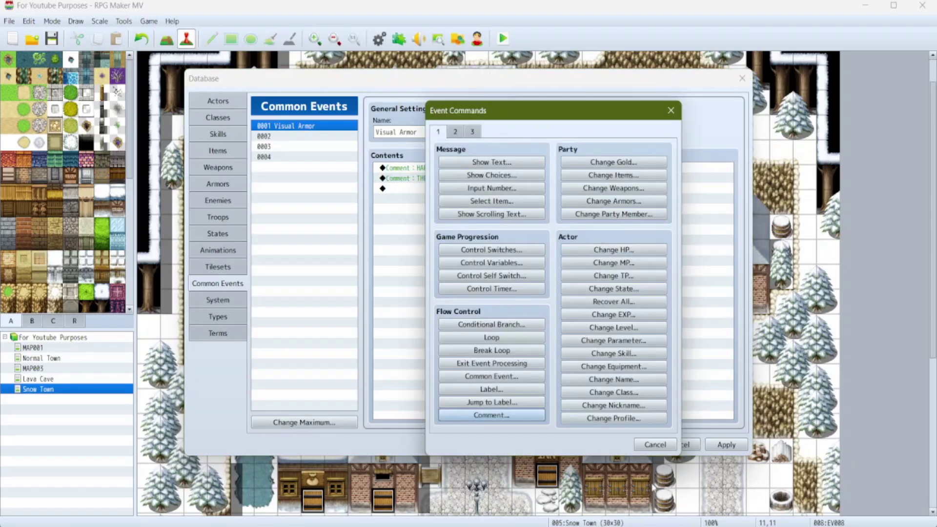
pyautogui.click(500, 324)
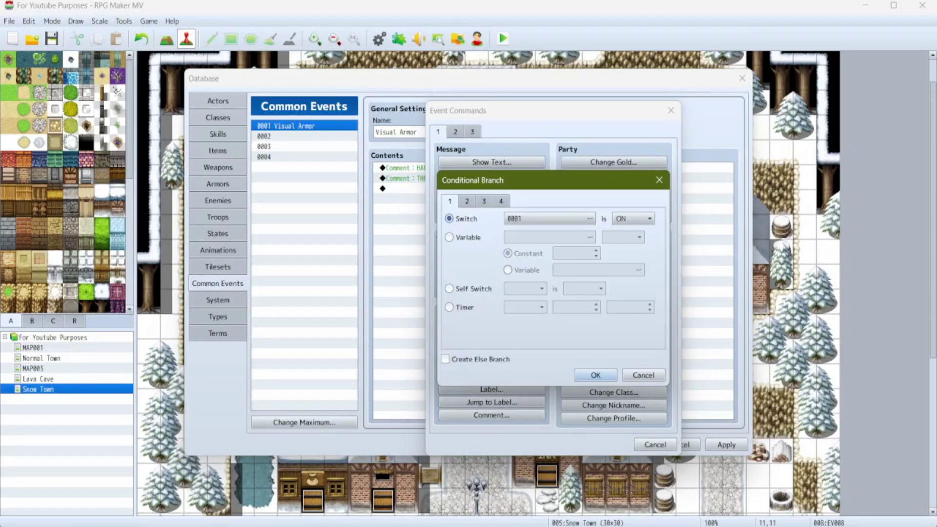
pyautogui.click(469, 202)
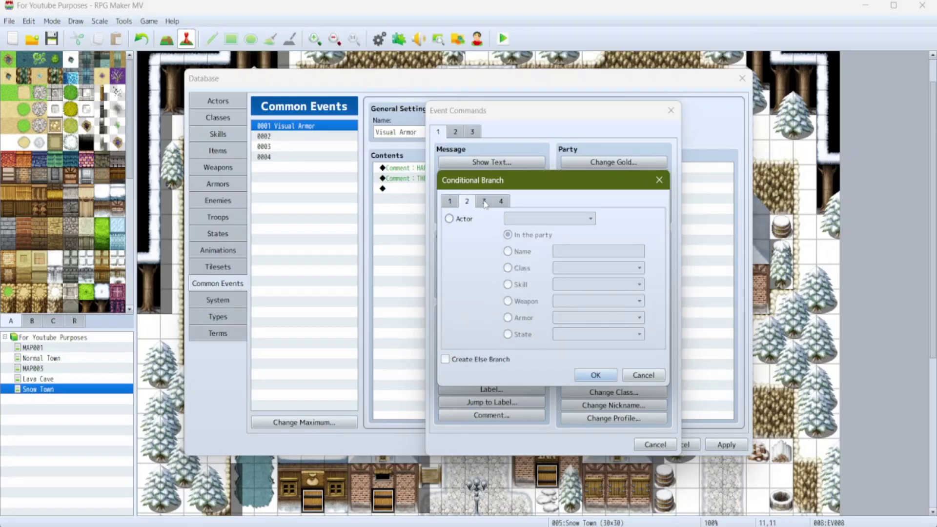
pyautogui.click(450, 219)
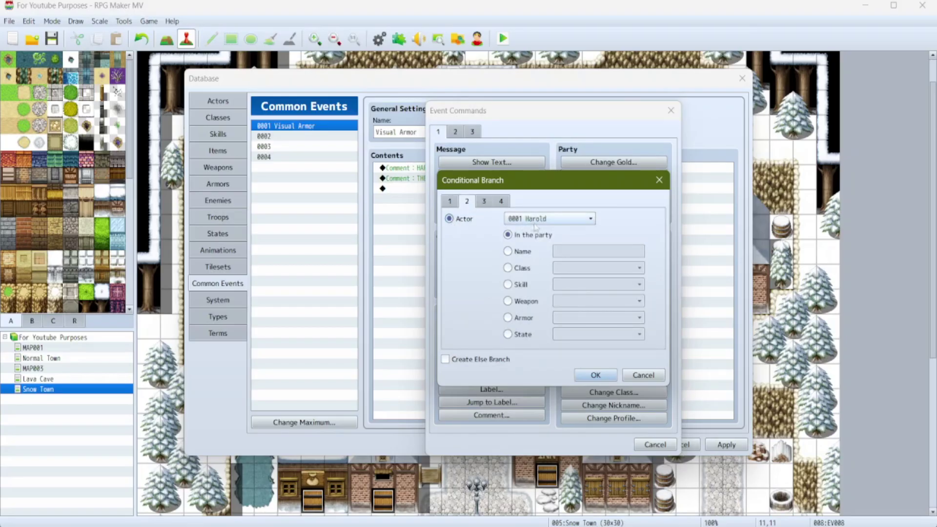
pyautogui.click(511, 318)
pyautogui.click(618, 318)
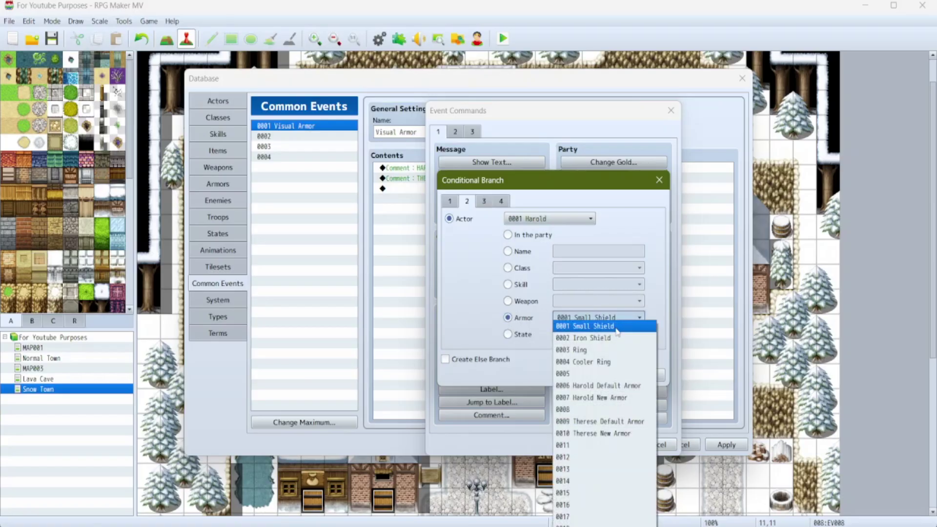
pyautogui.click(603, 386)
pyautogui.click(598, 375)
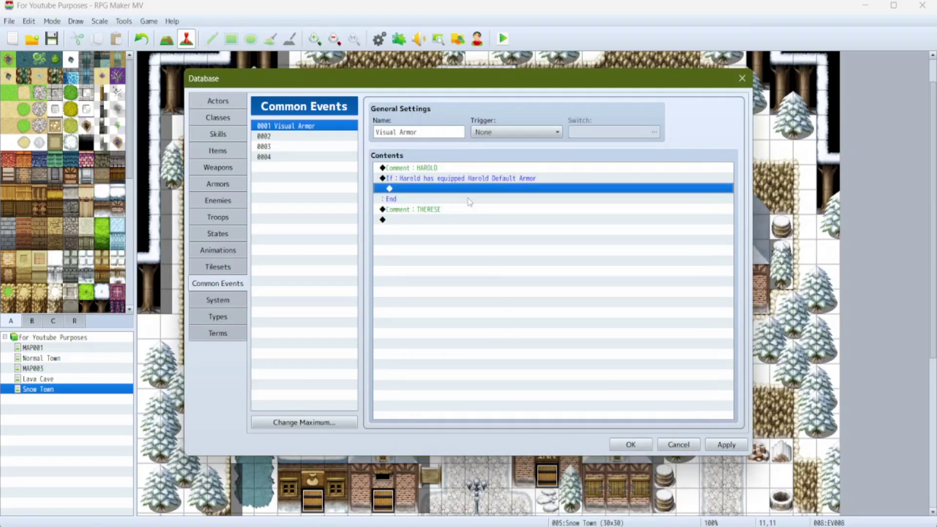
# Inside the branch, change Harold's actor images keeping the Actor1 sprites, then select the branch.
pyautogui.doubleClick(442, 189)
pyautogui.click(491, 392)
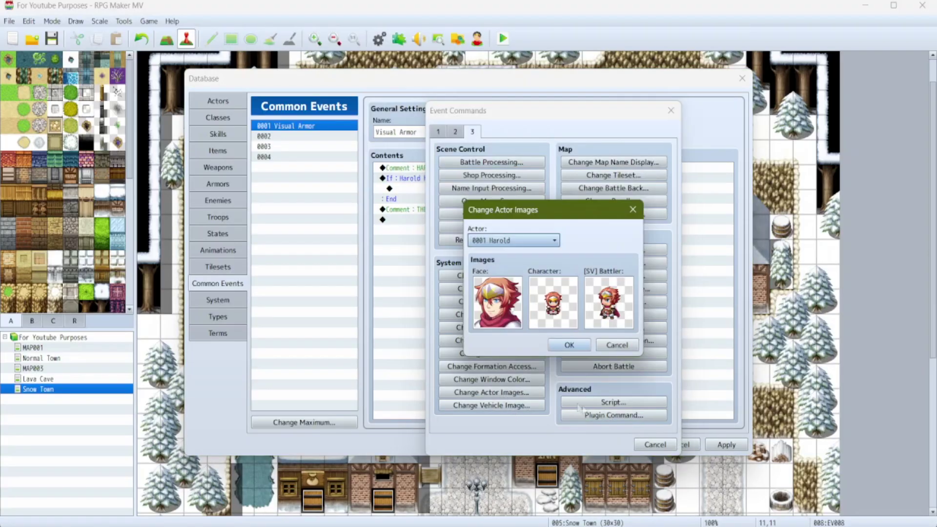
pyautogui.doubleClick(553, 303)
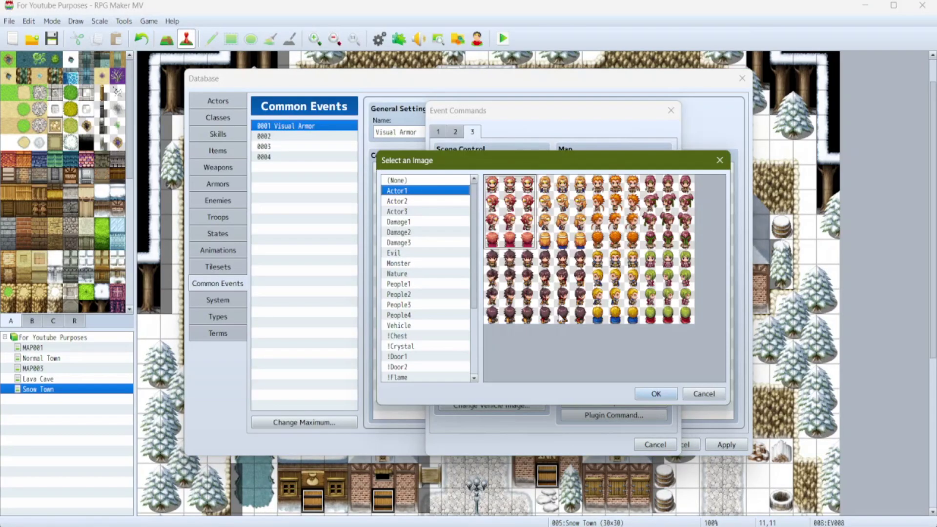
pyautogui.click(704, 394)
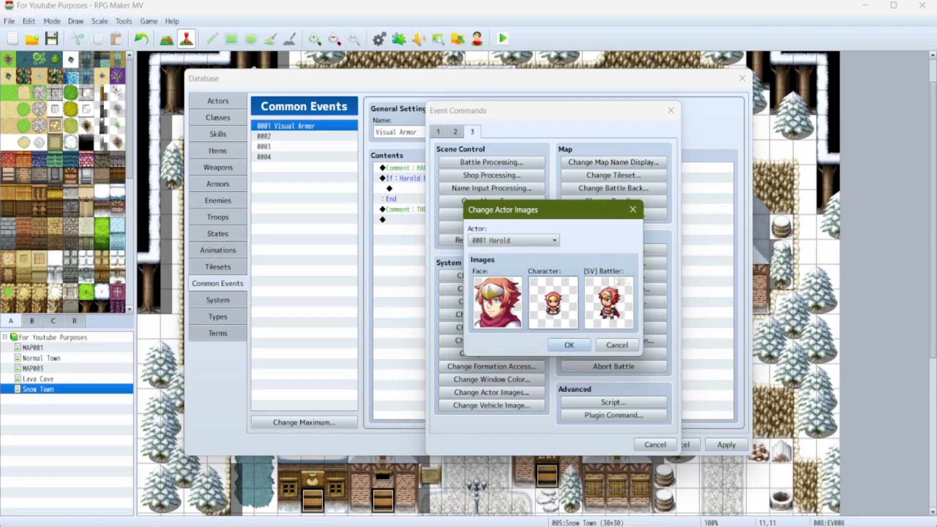
pyautogui.click(584, 345)
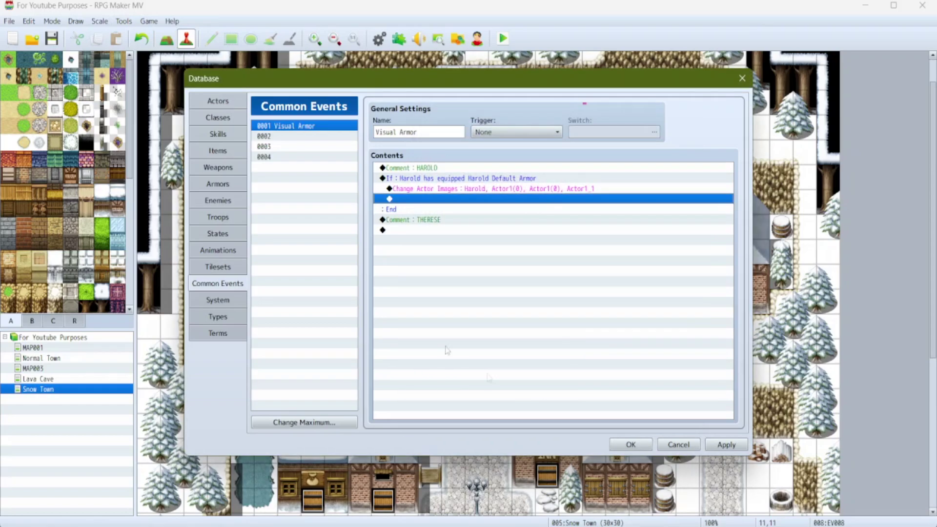
pyautogui.click(436, 210)
pyautogui.click(429, 219)
# Paste the branch copy and change its condition to armor 0007 Harold New Armor.
pyautogui.hotkey('ctrl', 'v')
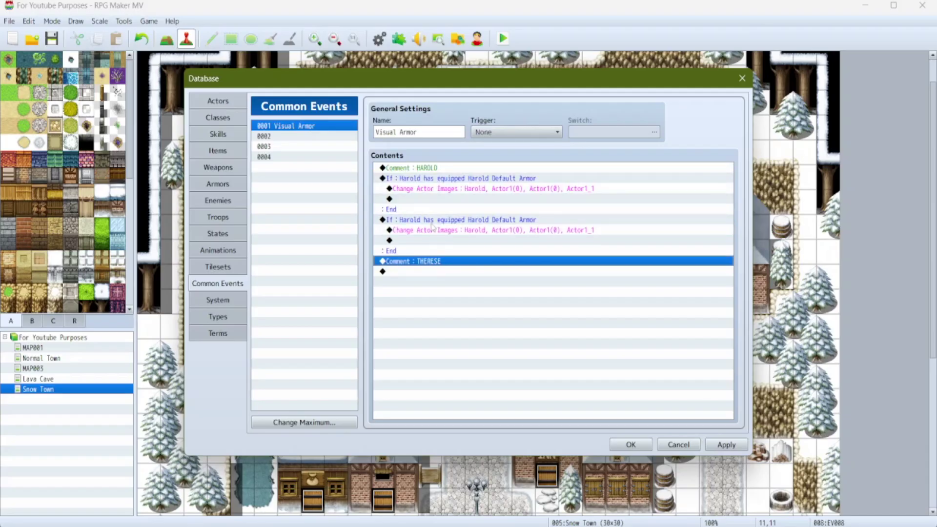
pyautogui.click(432, 222)
pyautogui.doubleClick(432, 225)
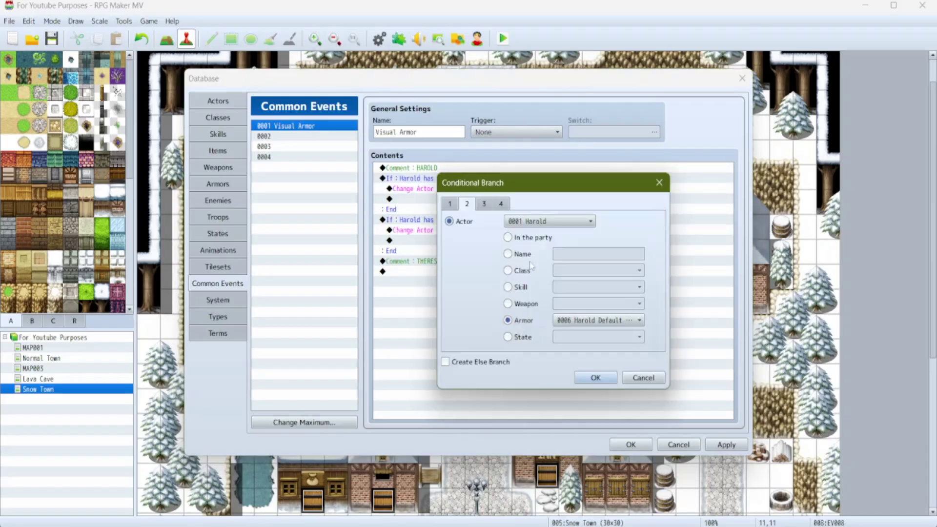
pyautogui.click(609, 316)
pyautogui.click(600, 397)
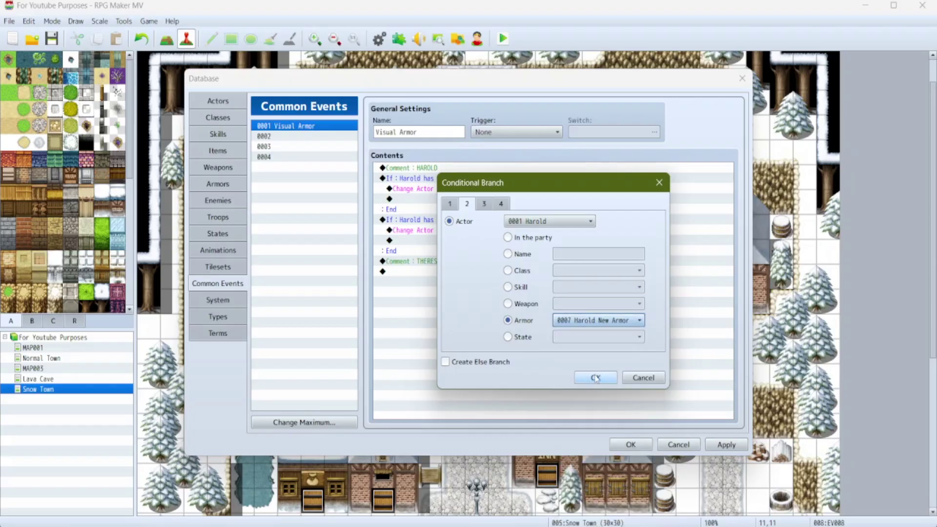
pyautogui.click(597, 381)
# Set the copy's actor image change to the Evil character sheet and close the database.
pyautogui.doubleClick(452, 231)
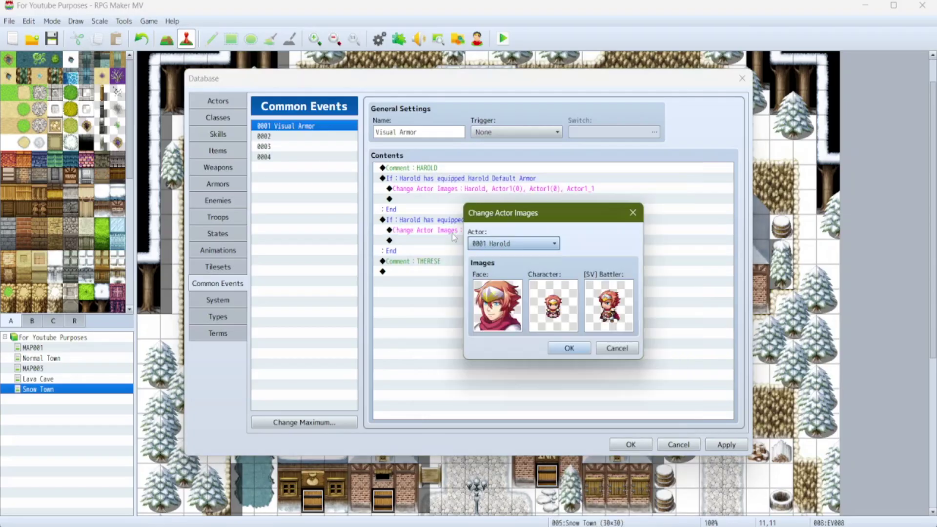
pyautogui.doubleClick(576, 322)
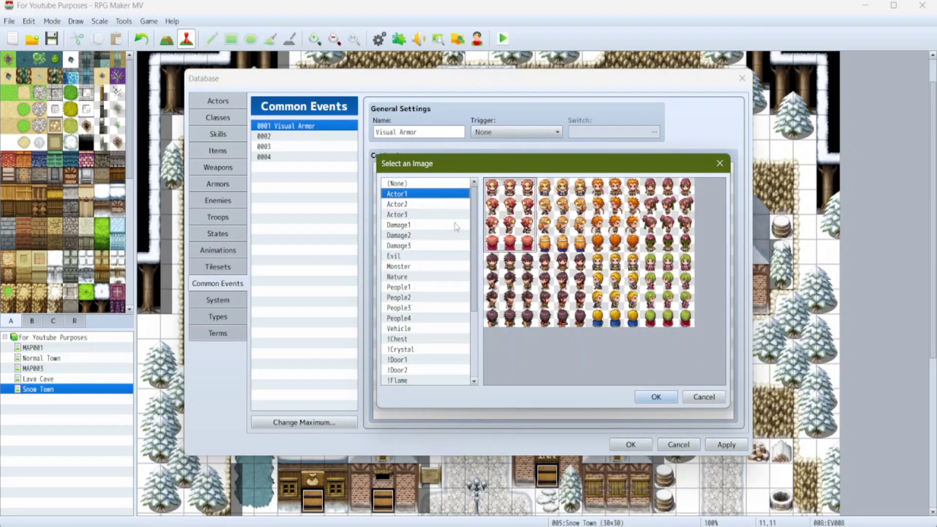
pyautogui.scroll(-1, 416, 248)
pyautogui.click(401, 245)
pyautogui.click(668, 399)
pyautogui.click(565, 347)
pyautogui.click(631, 444)
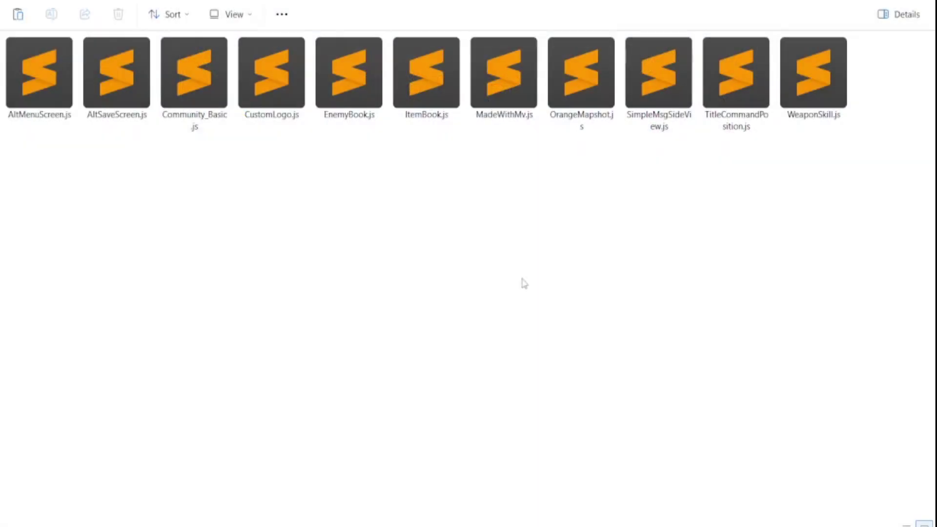
# Paste Eli_Book.js and Eli_QuitMenuCommonEvent.js into the project's js/plugins folder.
pyautogui.hotkey('ctrl', 'v')
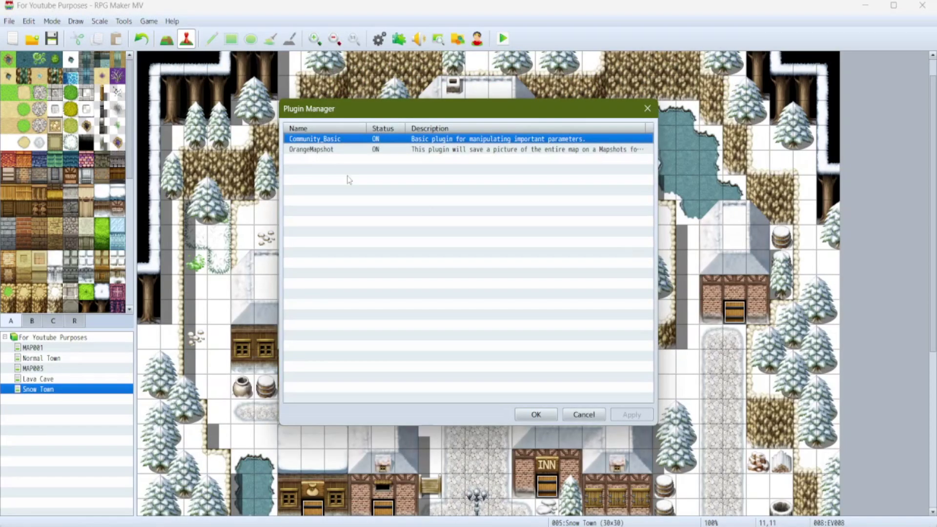
# Add the Eli_Book plugin in the Plugin Manager.
pyautogui.doubleClick(338, 162)
pyautogui.click(354, 148)
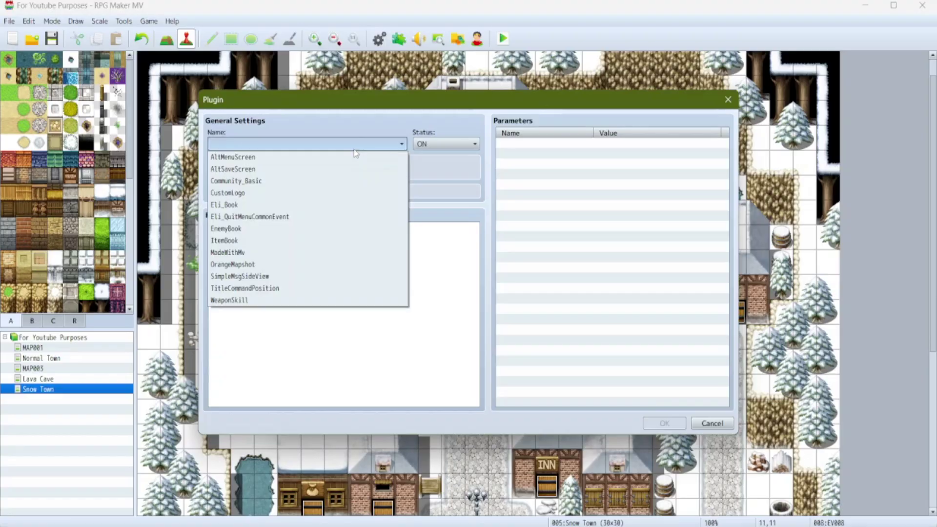
pyautogui.click(358, 204)
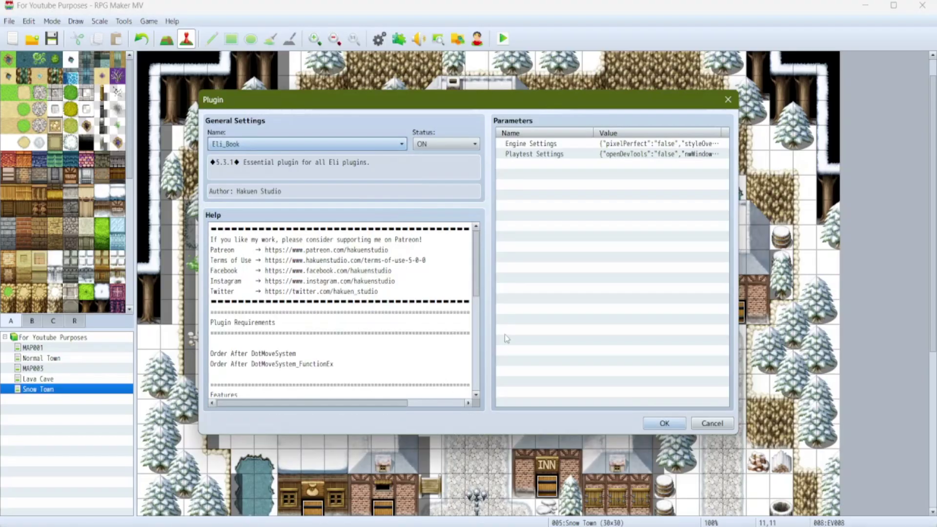
pyautogui.click(663, 423)
# Add Eli_QuitMenuCommonEvent with its Common Event Id set to 0001 Visual Armor.
pyautogui.doubleClick(356, 176)
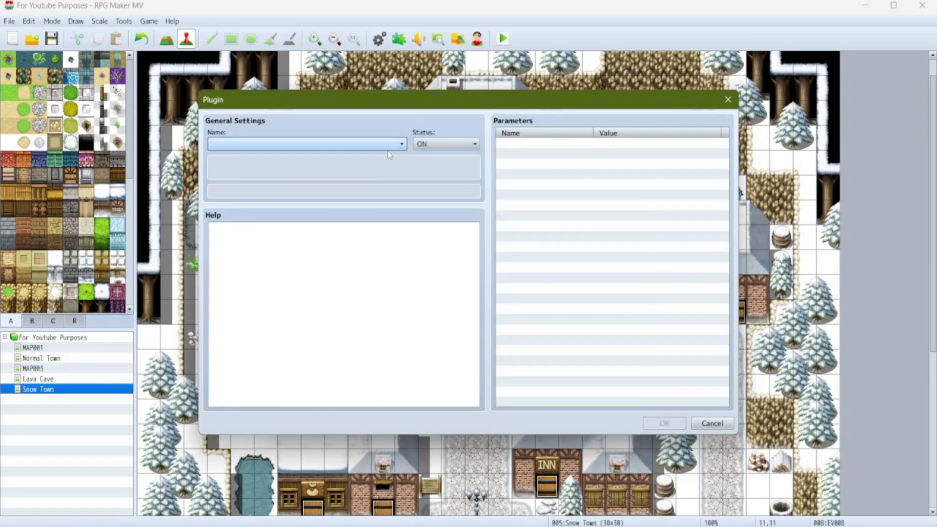
pyautogui.click(388, 149)
pyautogui.click(387, 217)
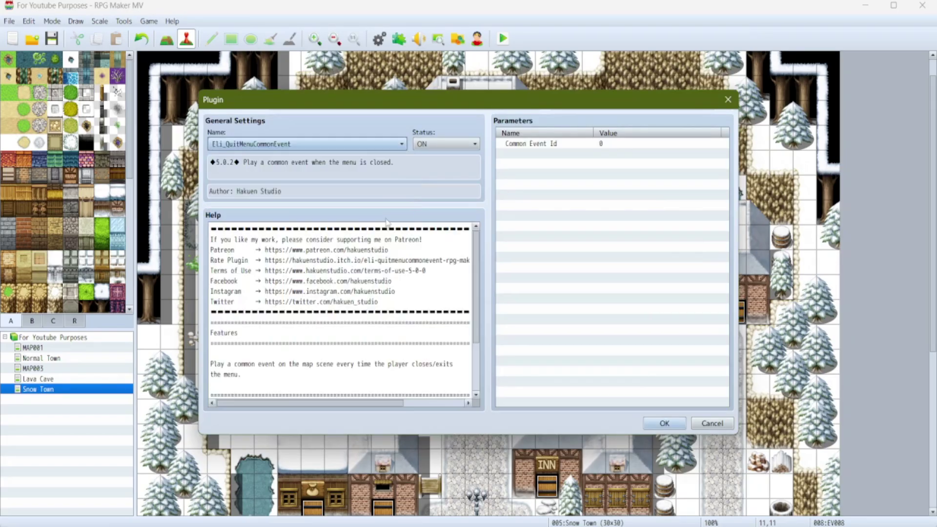
pyautogui.doubleClick(629, 144)
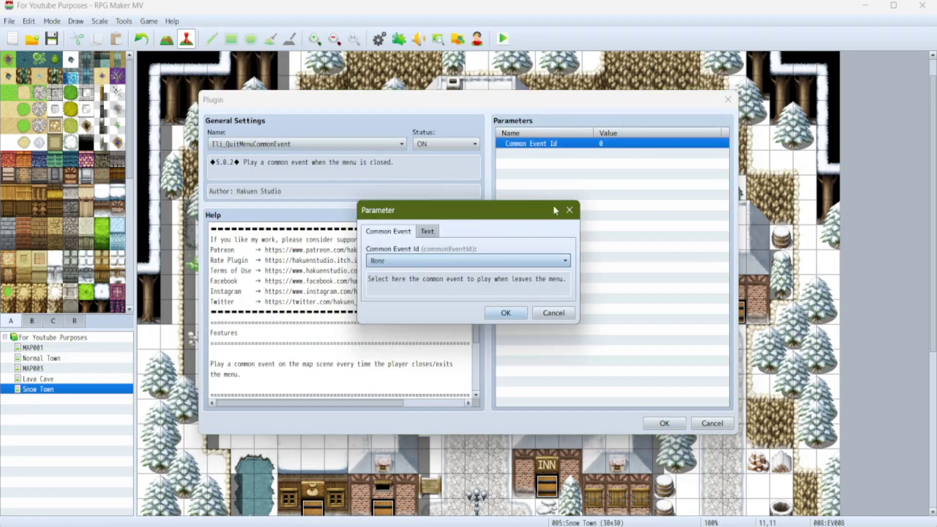
pyautogui.click(473, 261)
pyautogui.click(418, 288)
pyautogui.click(506, 313)
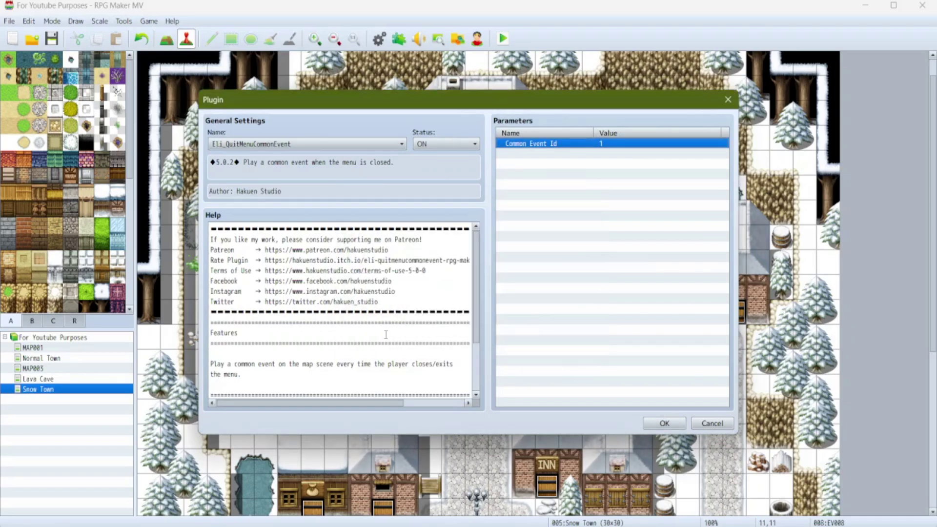
pyautogui.scroll(-2, 386, 335)
pyautogui.scroll(3, 386, 335)
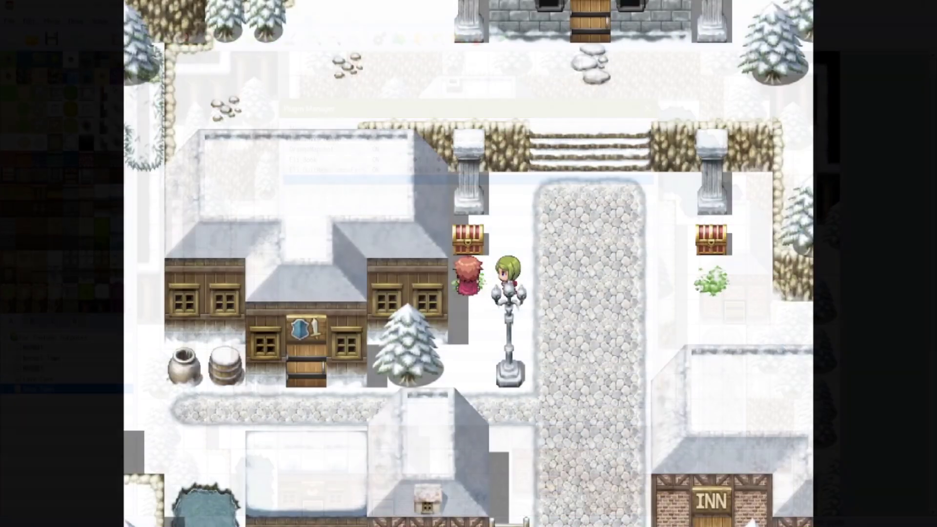
# Walk the party to the right-hand chest and collect Harold New Armor.
pyautogui.press('Escape')
pyautogui.press('Escape')
pyautogui.press('Return')
pyautogui.press('Right')
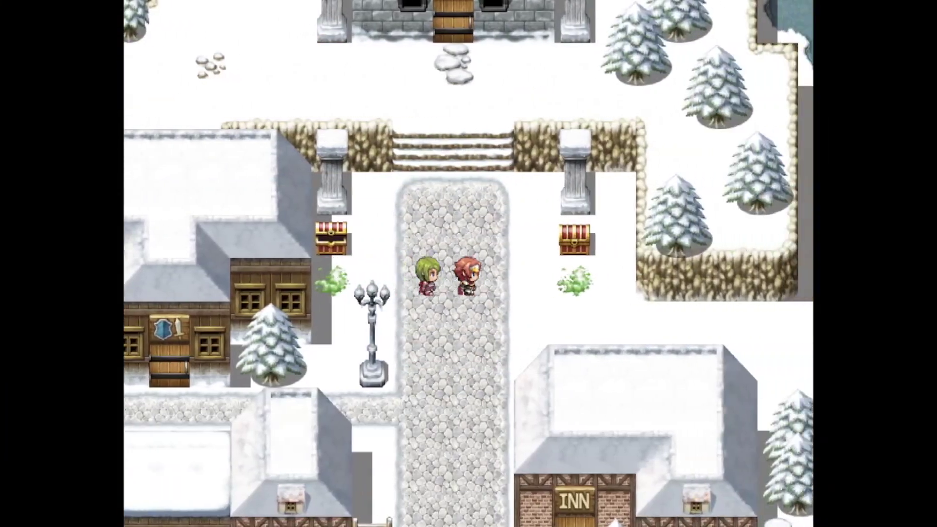
pyautogui.press('Right')
pyautogui.press('Up')
pyautogui.press('Return')
# Through Menu > Equip, put the new body armor on Harold and Therese, then return to the map.
pyautogui.press('Return')
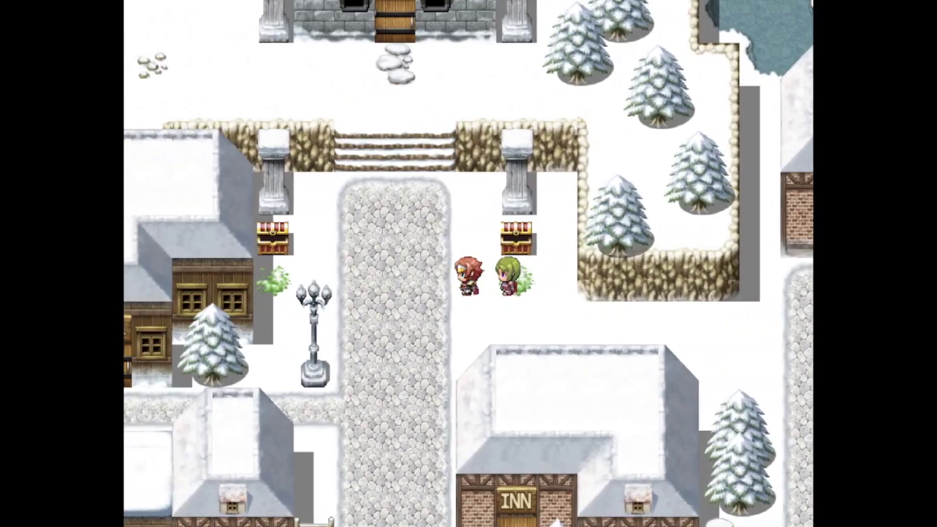
pyautogui.press('Left')
pyautogui.press('Down')
pyautogui.press('Escape')
pyautogui.press('Down')
pyautogui.press('Down')
pyautogui.press('Return')
pyautogui.press('Return')
pyautogui.press('Return')
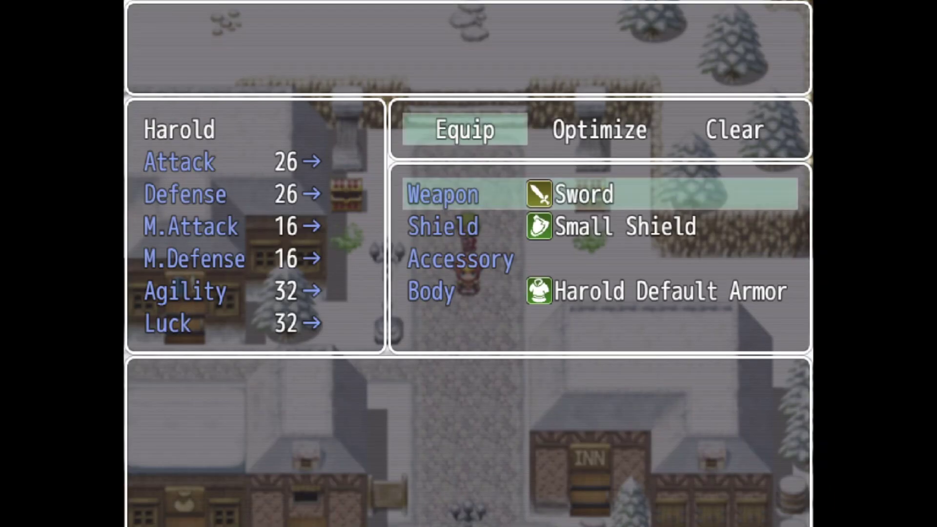
pyautogui.press('Down')
pyautogui.press('Down')
pyautogui.press('Down')
pyautogui.press('Return')
pyautogui.press('Return')
pyautogui.press('Escape')
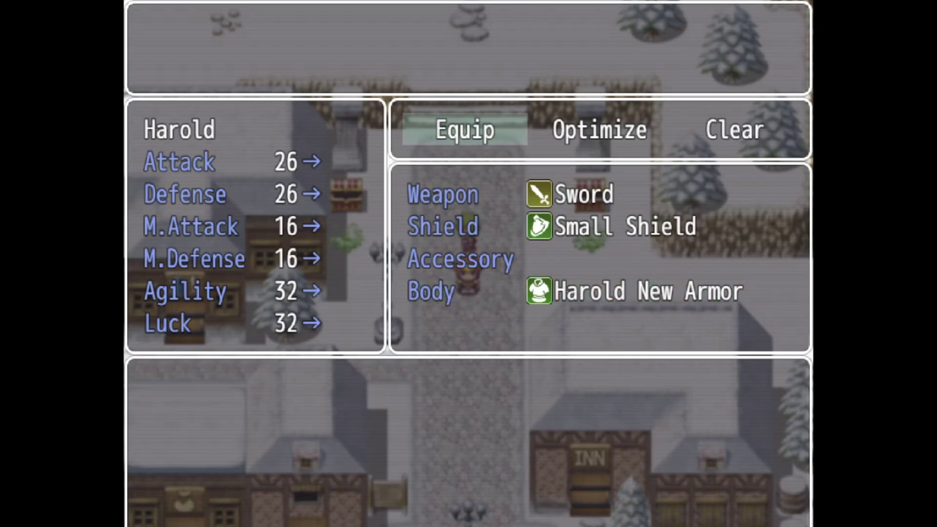
pyautogui.press('pagedown')
pyautogui.press('Return')
pyautogui.press('Down')
pyautogui.press('Down')
pyautogui.press('Down')
pyautogui.press('Return')
pyautogui.press('Return')
pyautogui.press('Escape')
pyautogui.press('Escape')
pyautogui.press('Escape')
# Walk the party around the street between the two chests, then reopen the main menu.
pyautogui.press('Down')
pyautogui.press('Up')
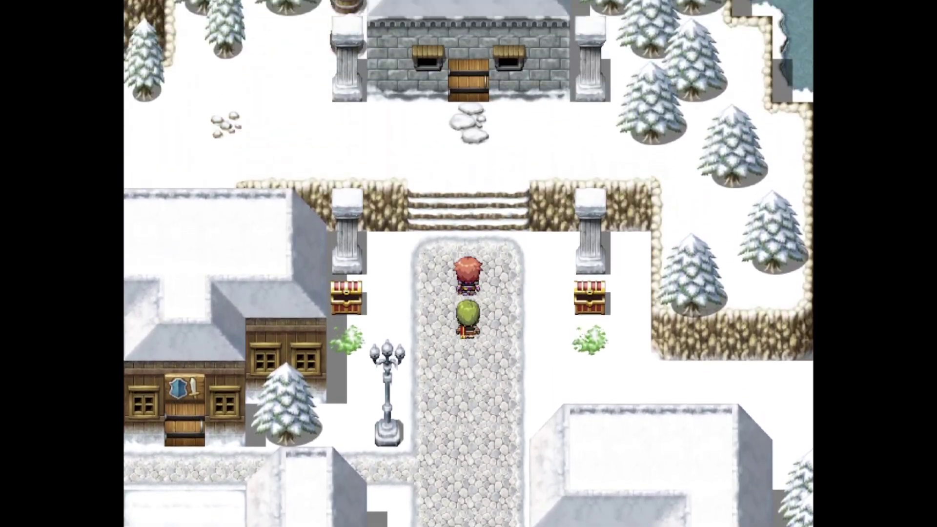
pyautogui.press('Up')
pyautogui.press('Down')
pyautogui.press('Right')
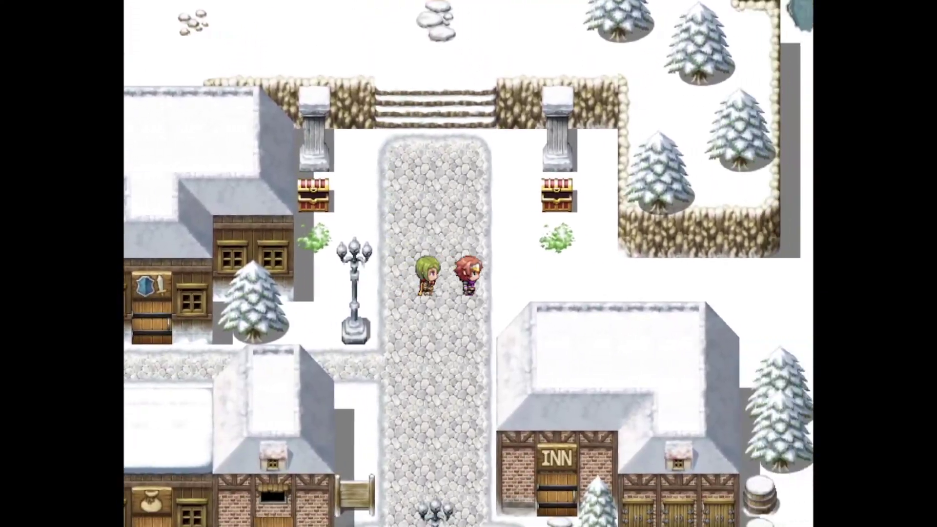
pyautogui.press('Up')
pyautogui.press('Left')
pyautogui.press('Down')
pyautogui.press('Right')
pyautogui.press('Left')
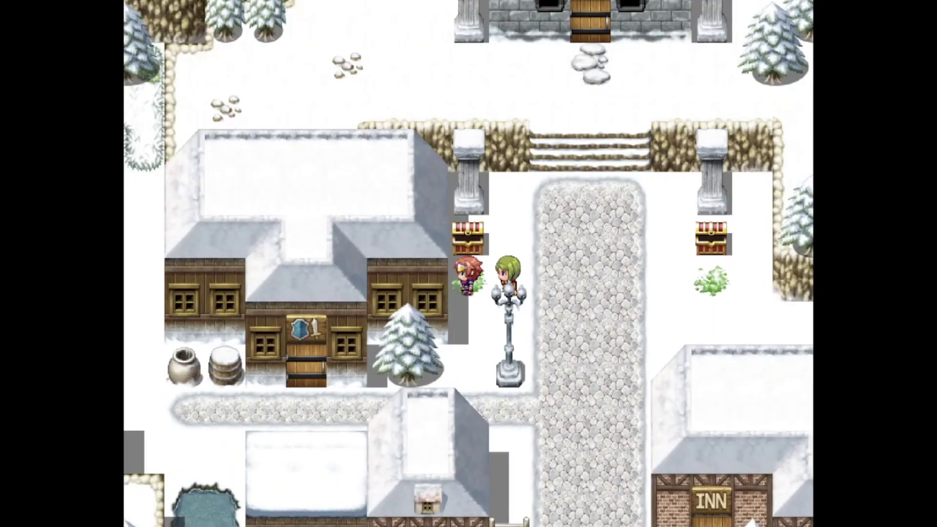
pyautogui.press('Right')
pyautogui.press('Escape')
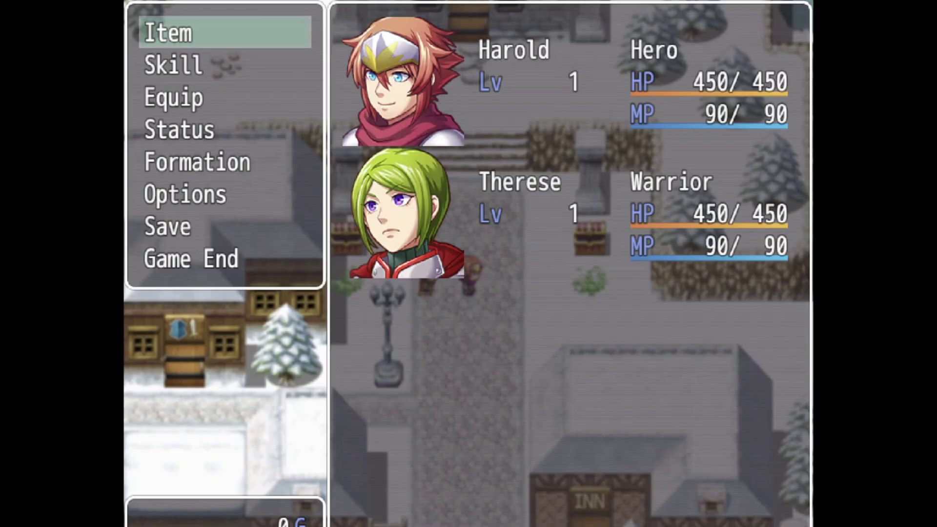